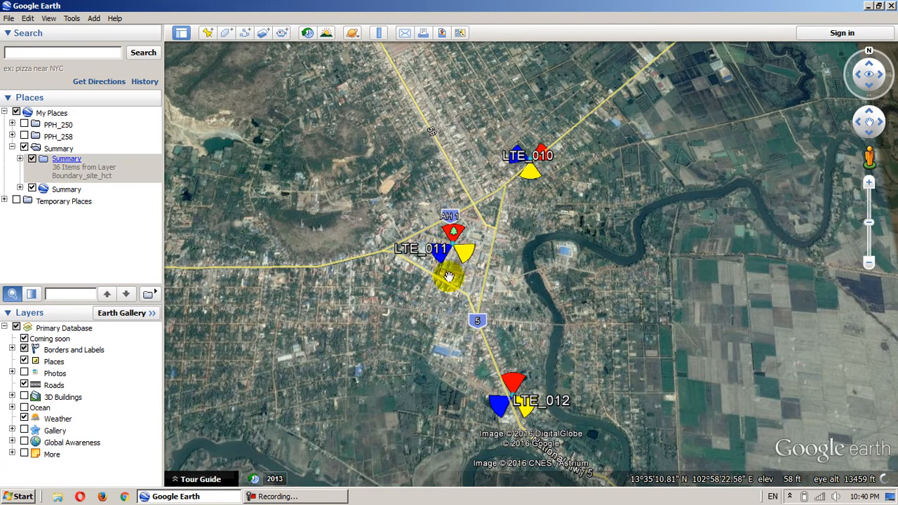
- View the antenna.jpg photo from the desktop up close, return to the desktop and refresh it
{"action": "left_click", "coordinate": [867, 5]}
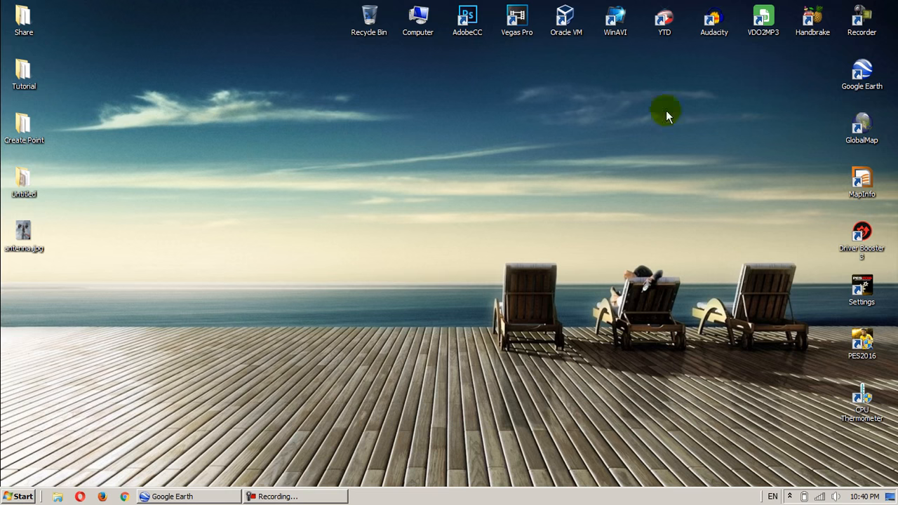
{"action": "double_click", "coordinate": [24, 233]}
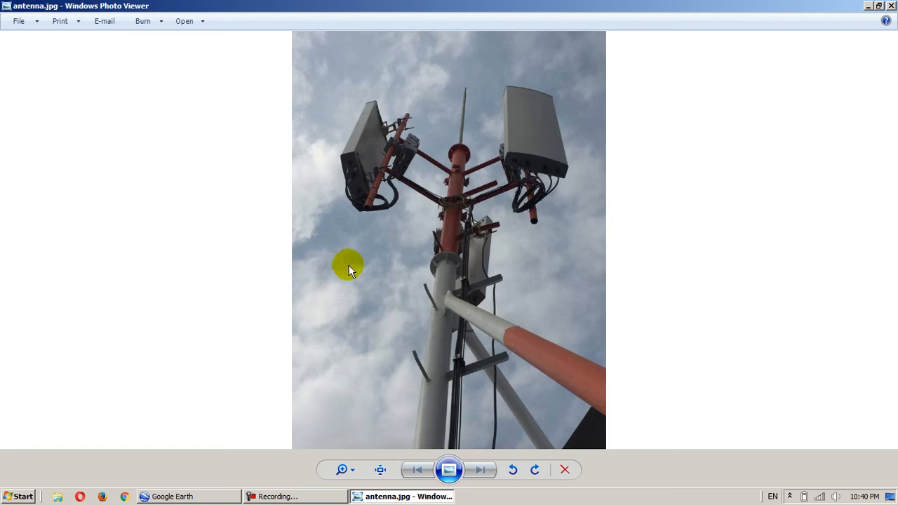
{"action": "scroll", "coordinate": [489, 257], "scroll_direction": "up", "scroll_amount": 3}
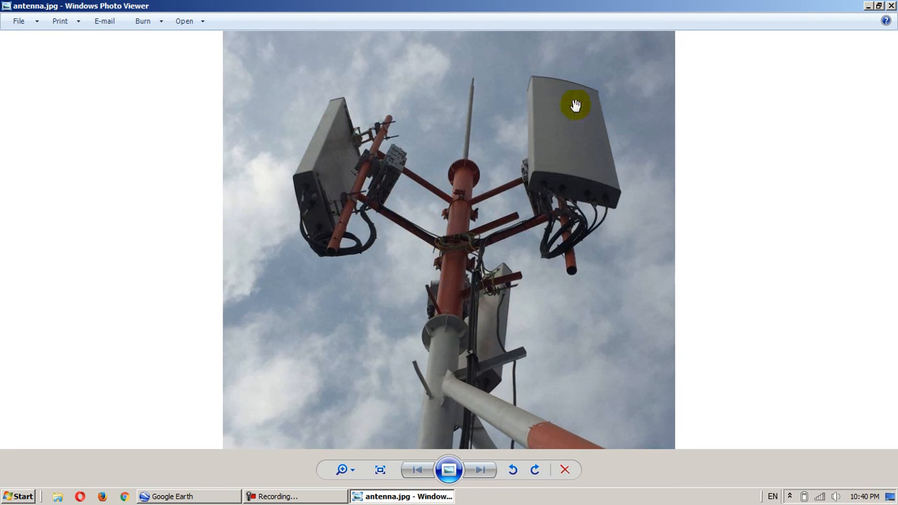
{"action": "scroll", "coordinate": [481, 206], "scroll_direction": "down", "scroll_amount": 3}
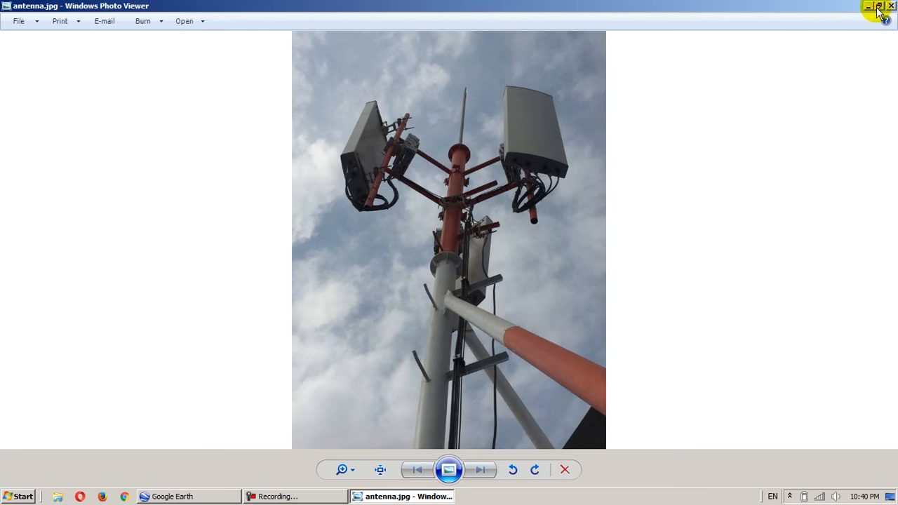
{"action": "left_click", "coordinate": [868, 6]}
{"action": "right_click", "coordinate": [388, 161]}
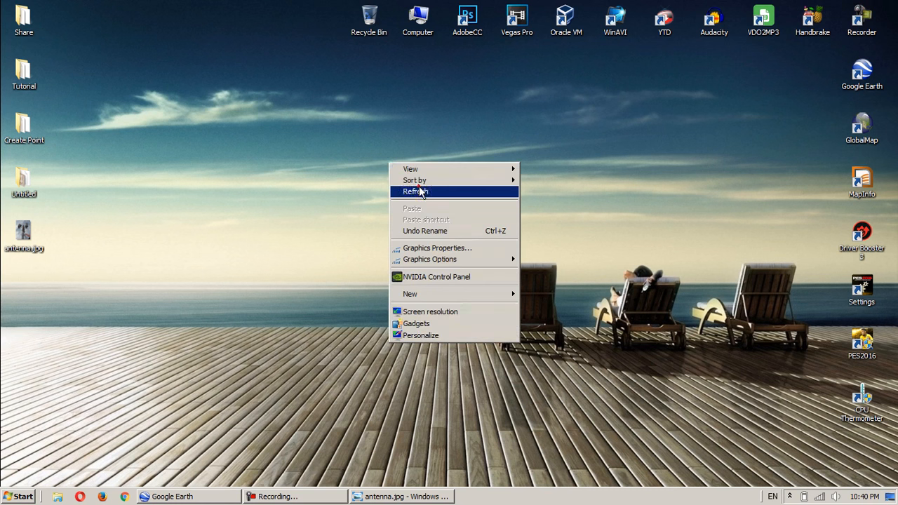
{"action": "left_click", "coordinate": [415, 188]}
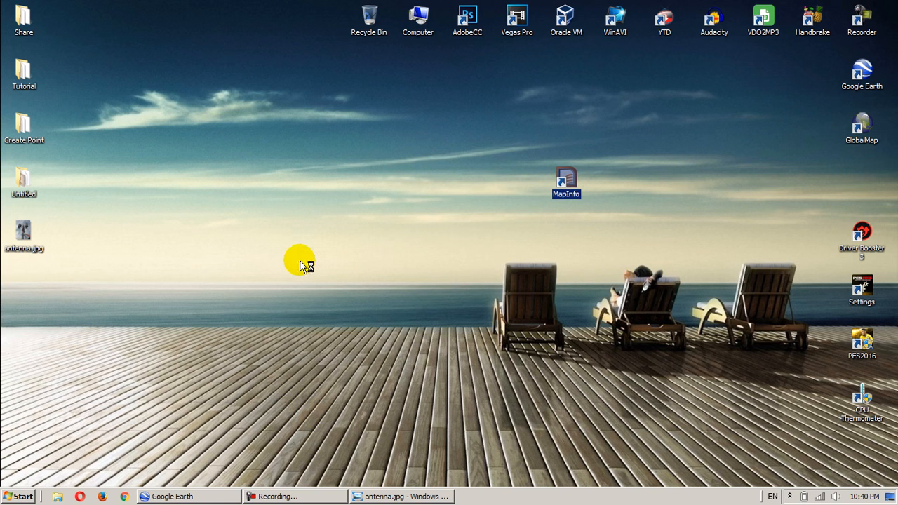
- Open the Data.xlsx workbook from the Tutorial folder on the desktop
{"action": "double_click", "coordinate": [28, 82]}
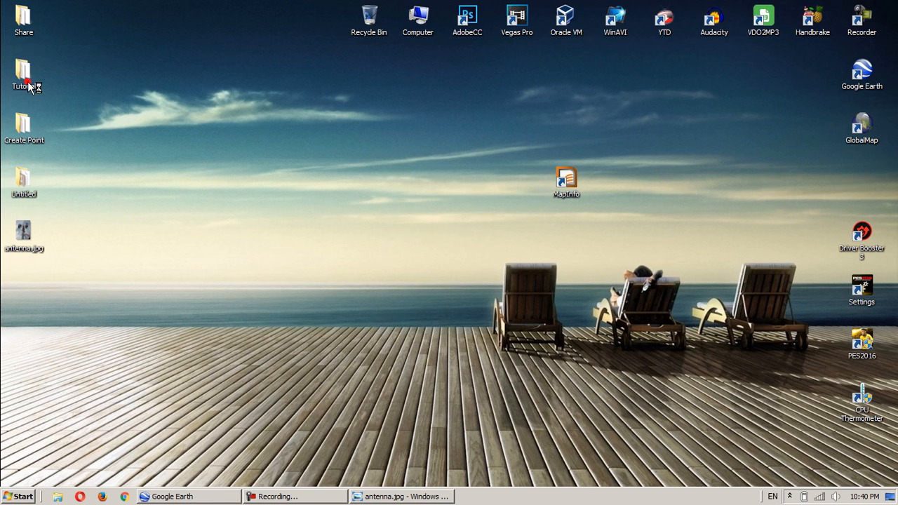
{"action": "left_click", "coordinate": [140, 113]}
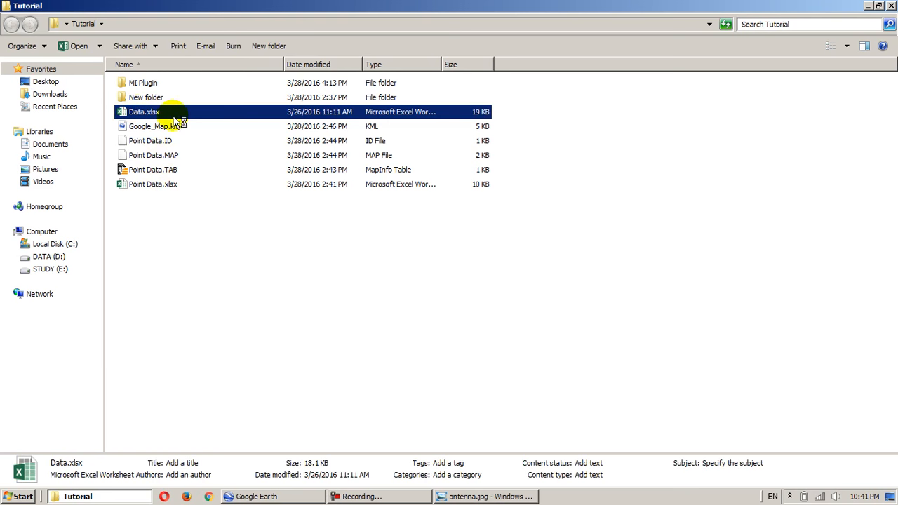
{"action": "double_click", "coordinate": [175, 118]}
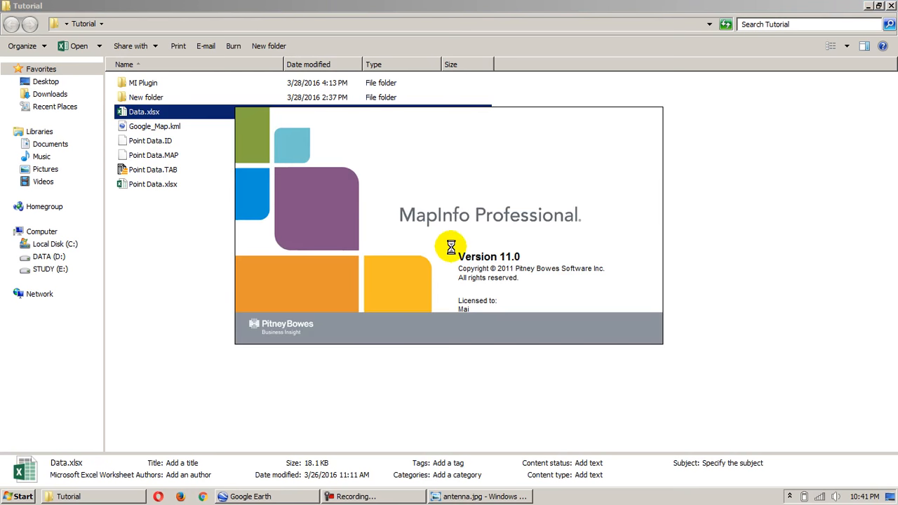
{"action": "left_click", "coordinate": [391, 419]}
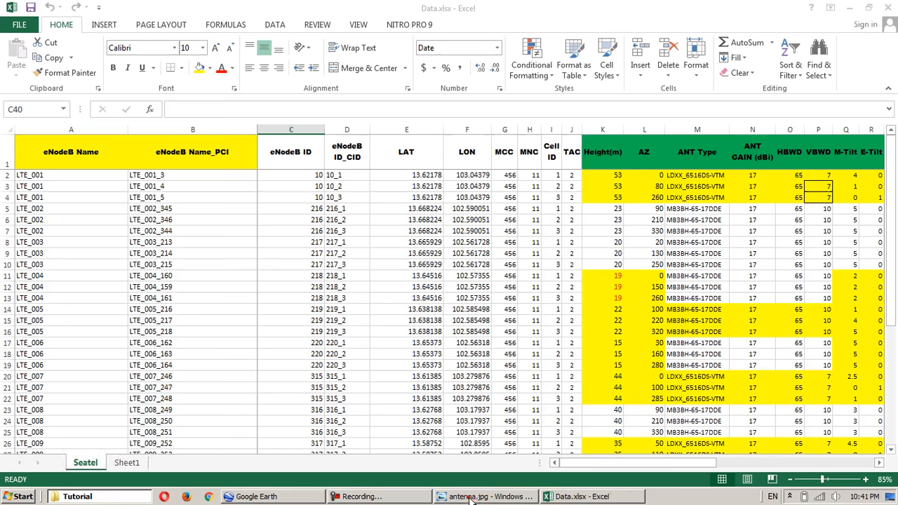
- Close the antenna photo, and review the LTE site data in the Data.xlsx workbook before closing it
{"action": "left_click", "coordinate": [468, 497]}
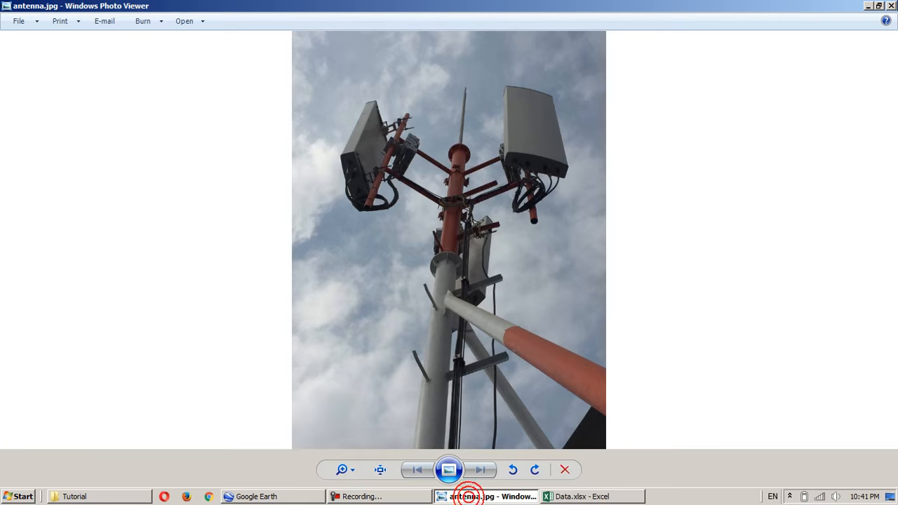
{"action": "left_click", "coordinate": [892, 7]}
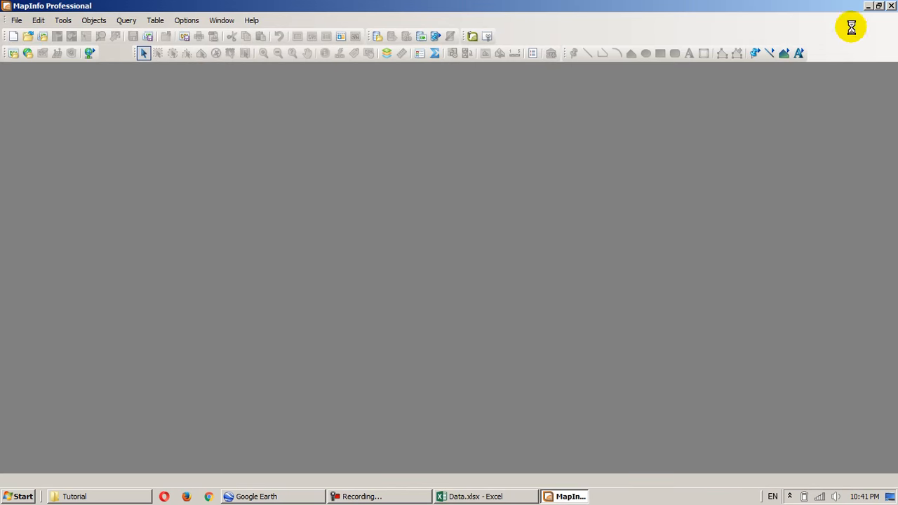
{"action": "left_click", "coordinate": [450, 496]}
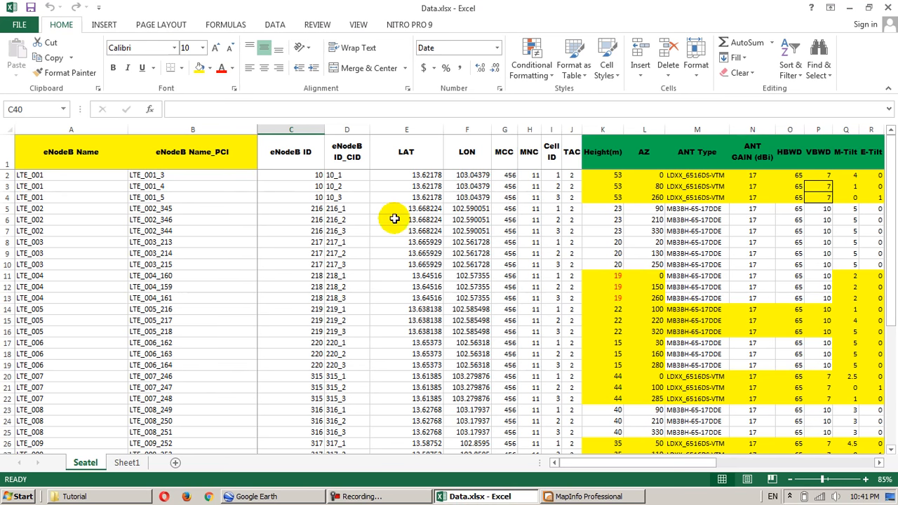
{"action": "left_click", "coordinate": [889, 6]}
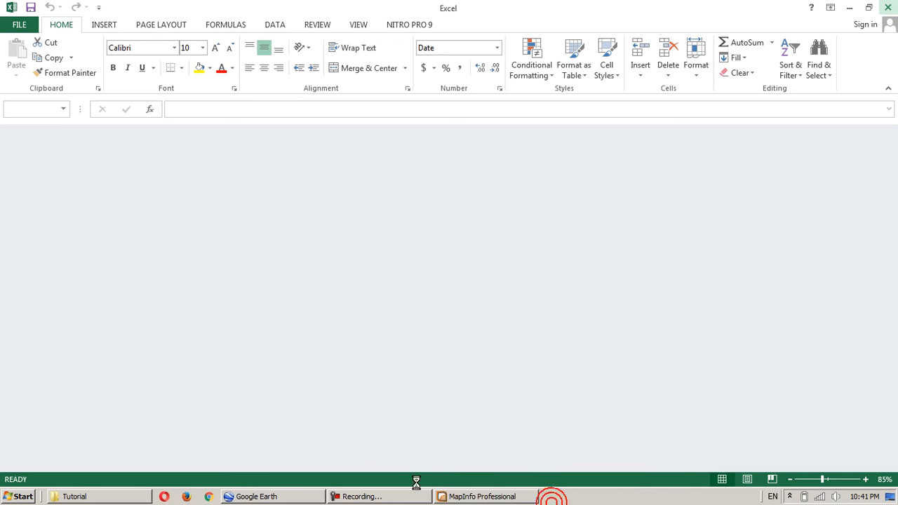
- Switch to MapInfo Professional, skip the Quick Start options and open the Microsoft Excel file Data.xlsx from the desktop's Tutorial folder
{"action": "left_click", "coordinate": [469, 498]}
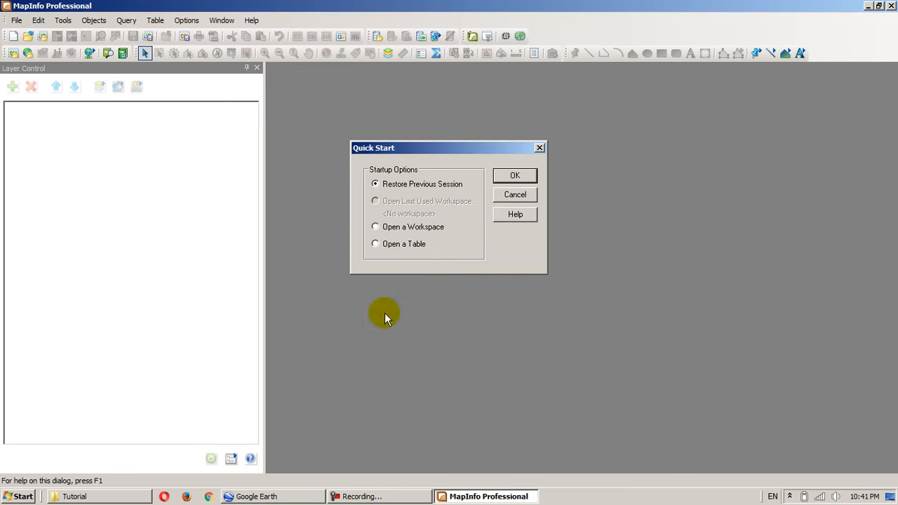
{"action": "left_click", "coordinate": [510, 196]}
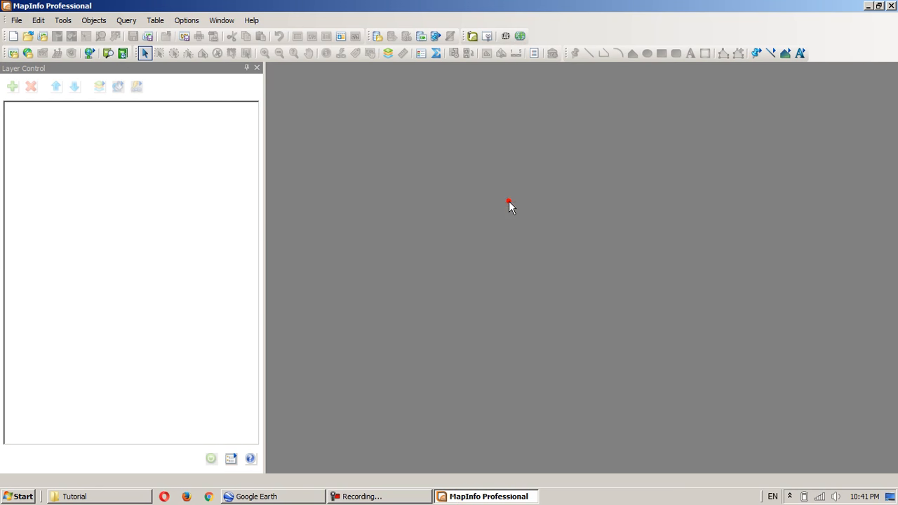
{"action": "left_click", "coordinate": [31, 37]}
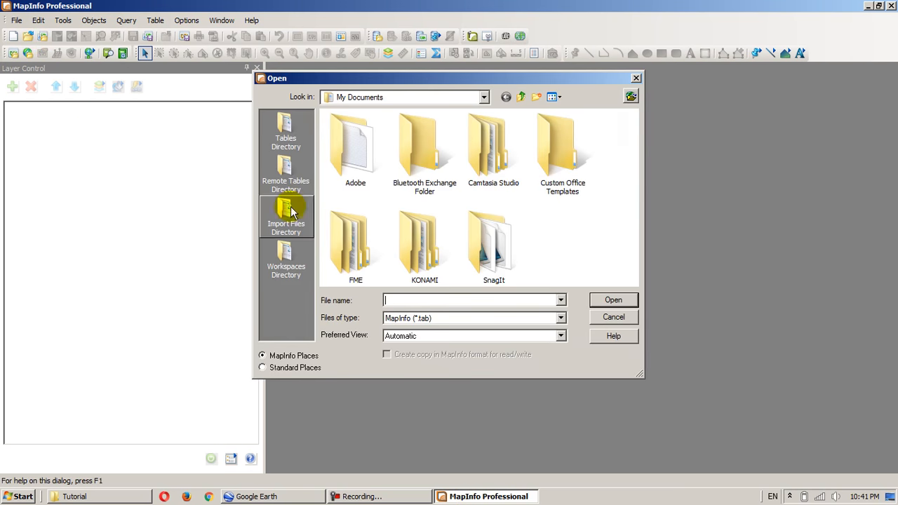
{"action": "left_click", "coordinate": [278, 366]}
{"action": "left_click", "coordinate": [312, 158]}
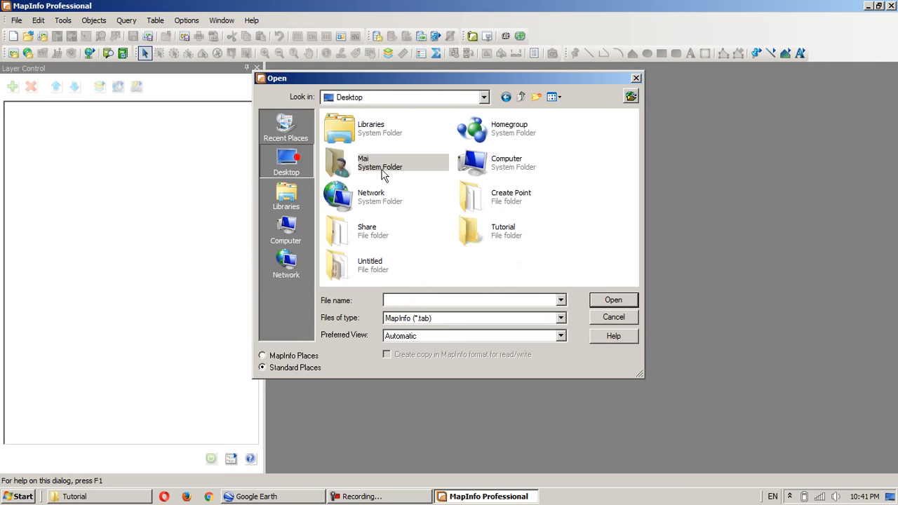
{"action": "double_click", "coordinate": [500, 232]}
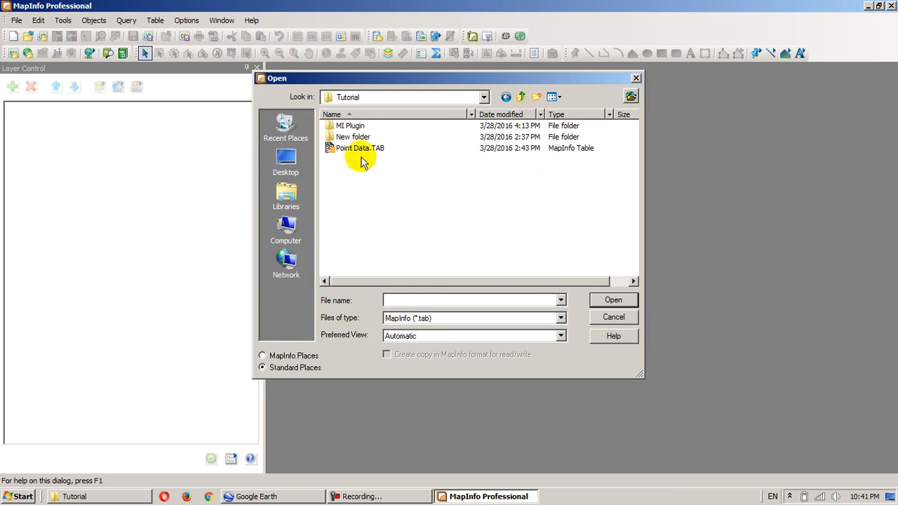
{"action": "left_click", "coordinate": [458, 319]}
{"action": "left_click", "coordinate": [463, 355]}
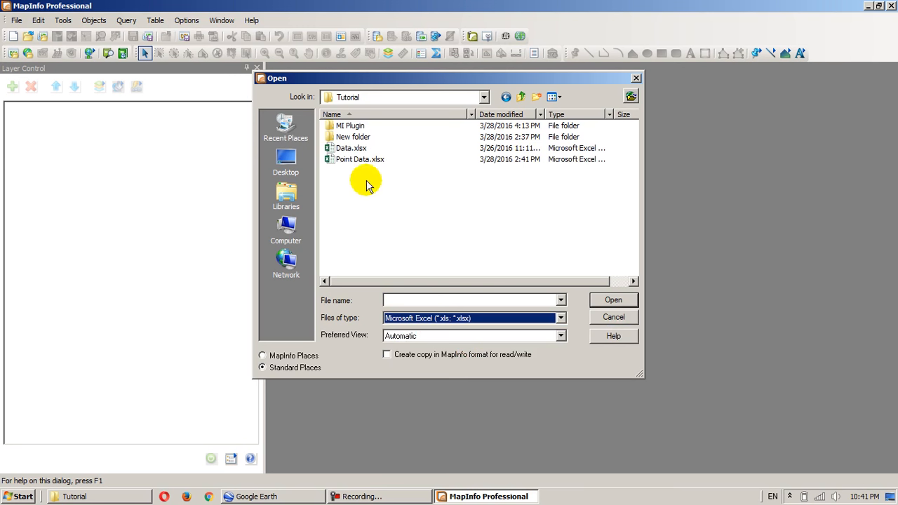
{"action": "left_click", "coordinate": [352, 151]}
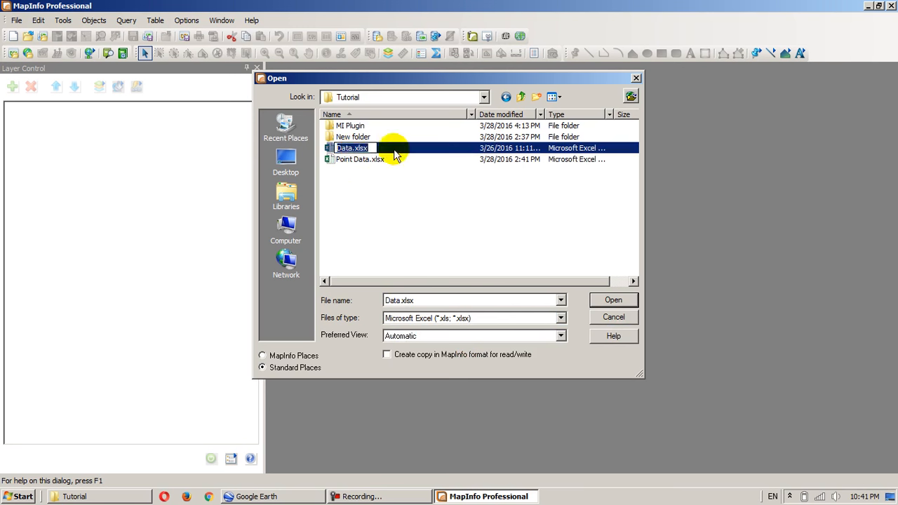
{"action": "double_click", "coordinate": [363, 148]}
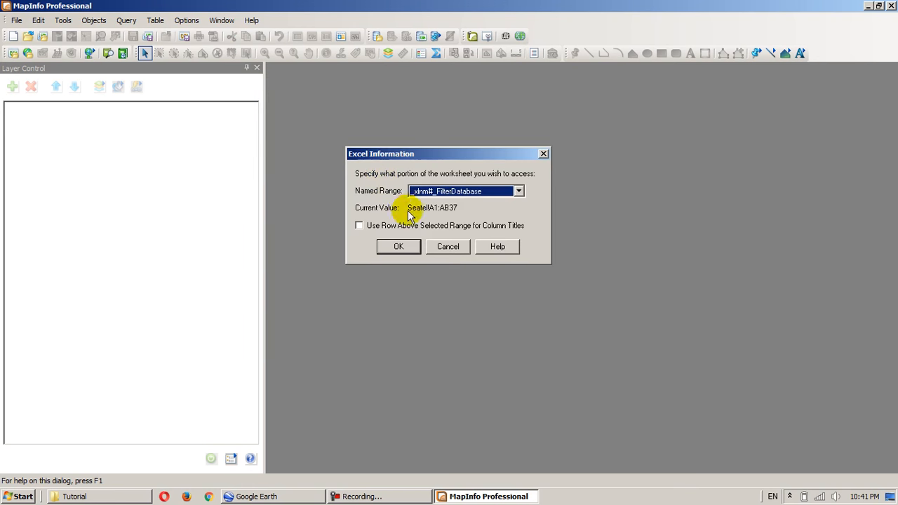
- Load the _xlnm#_FilterDatabase range using the row above it for column titles, and enlarge the resulting data browser window
{"action": "left_click", "coordinate": [358, 226]}
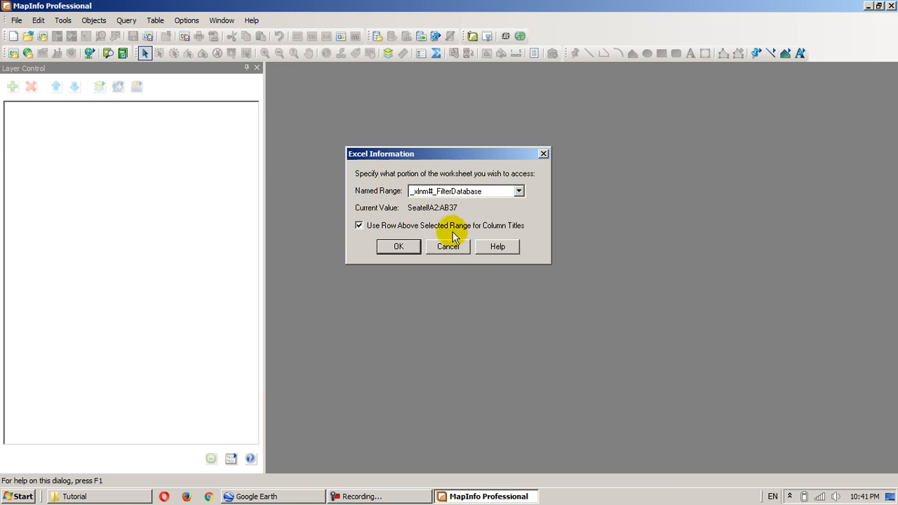
{"action": "left_click", "coordinate": [406, 246]}
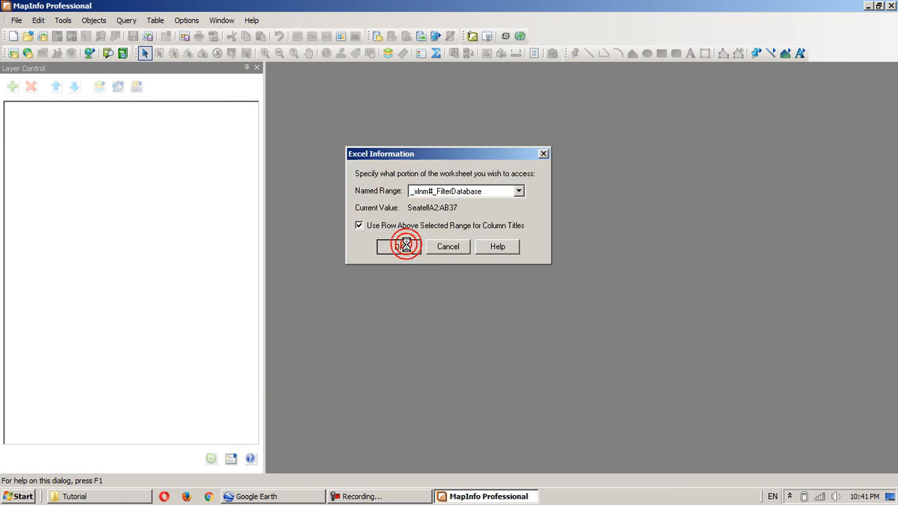
{"action": "left_click", "coordinate": [405, 308]}
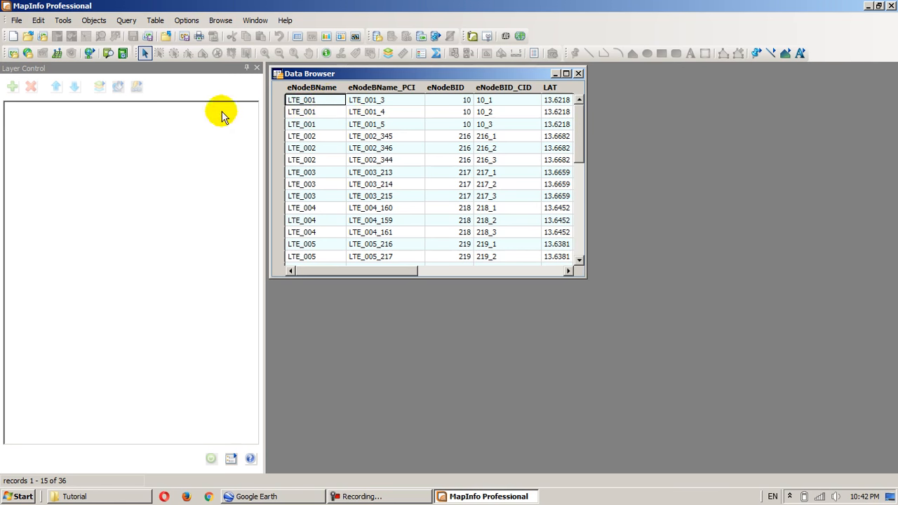
{"action": "left_click_drag", "start_coordinate": [584, 276], "coordinate": [756, 434]}
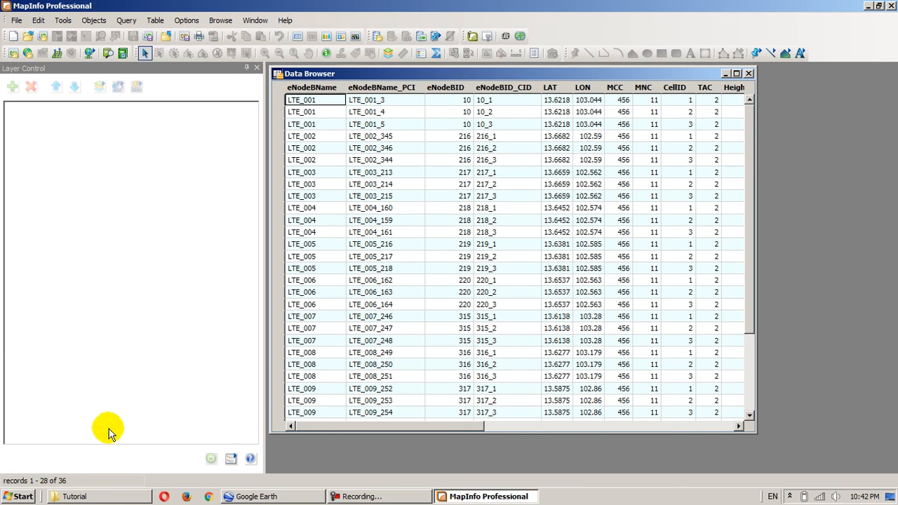
- Run the MapBasic program SiteSee.MBX from the MI Plugin folder inside the desktop's Tutorial folder
{"action": "left_click", "coordinate": [63, 20]}
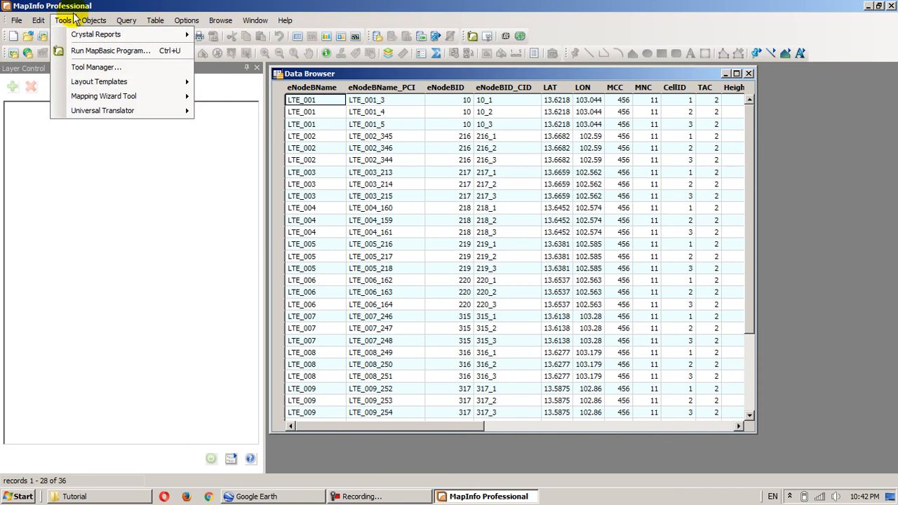
{"action": "left_click", "coordinate": [104, 51]}
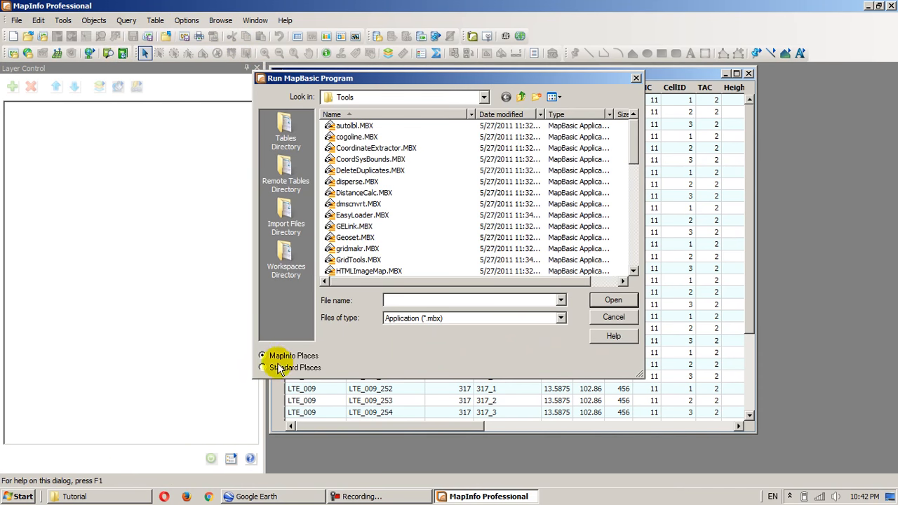
{"action": "left_click", "coordinate": [280, 368]}
{"action": "left_click", "coordinate": [283, 159]}
{"action": "double_click", "coordinate": [482, 223]}
{"action": "double_click", "coordinate": [349, 126]}
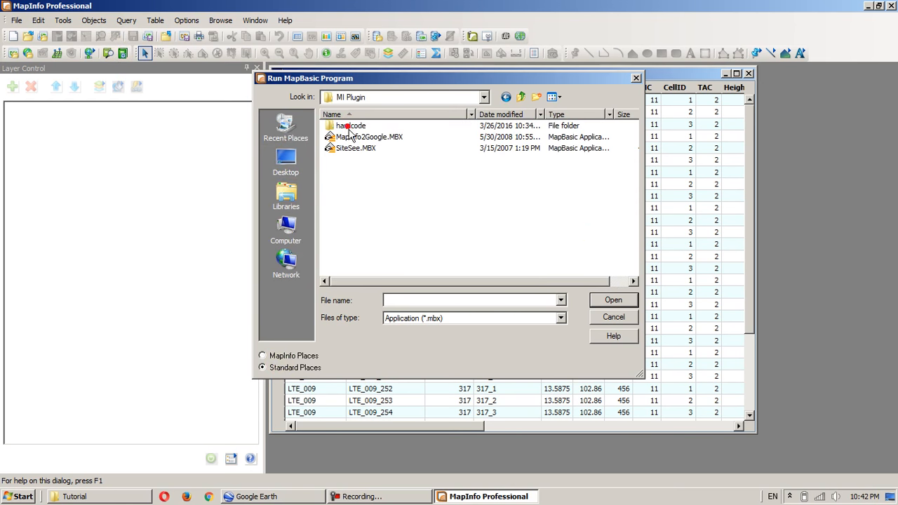
{"action": "double_click", "coordinate": [355, 148]}
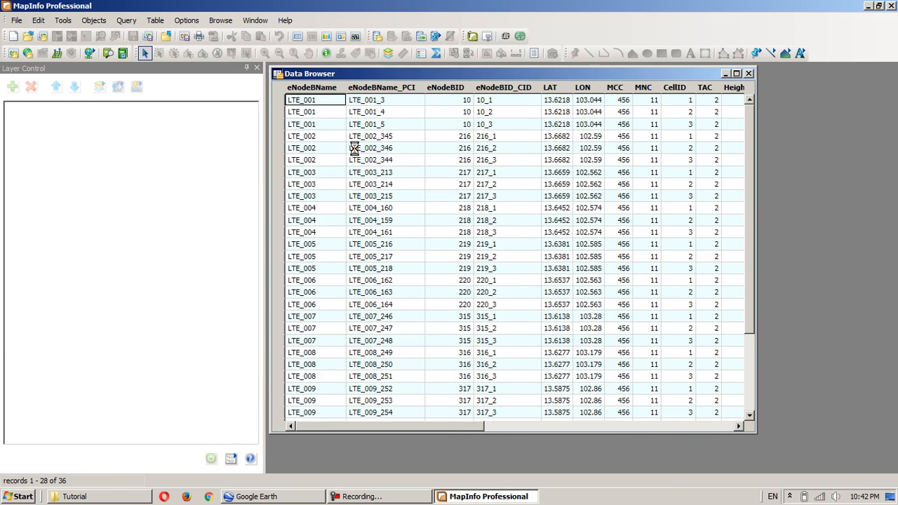
- Start creating SiteSee site boundaries from the Data table, taking site latitude from the LAT column and longitude from LON
{"action": "left_click", "coordinate": [154, 23]}
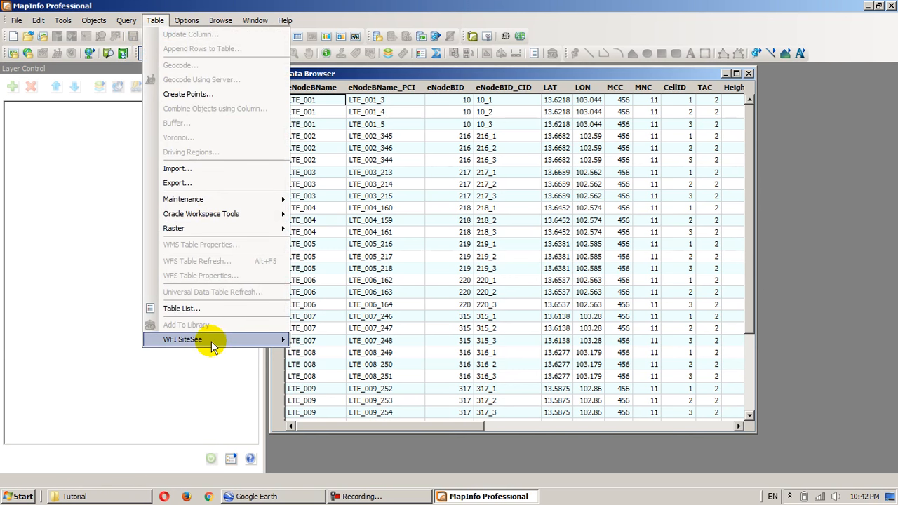
{"action": "mouse_move", "coordinate": [210, 341]}
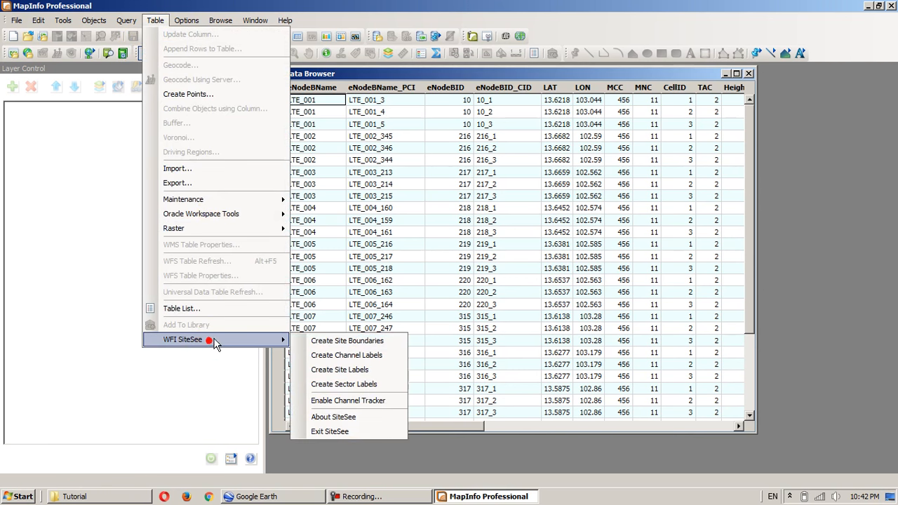
{"action": "left_click", "coordinate": [349, 341]}
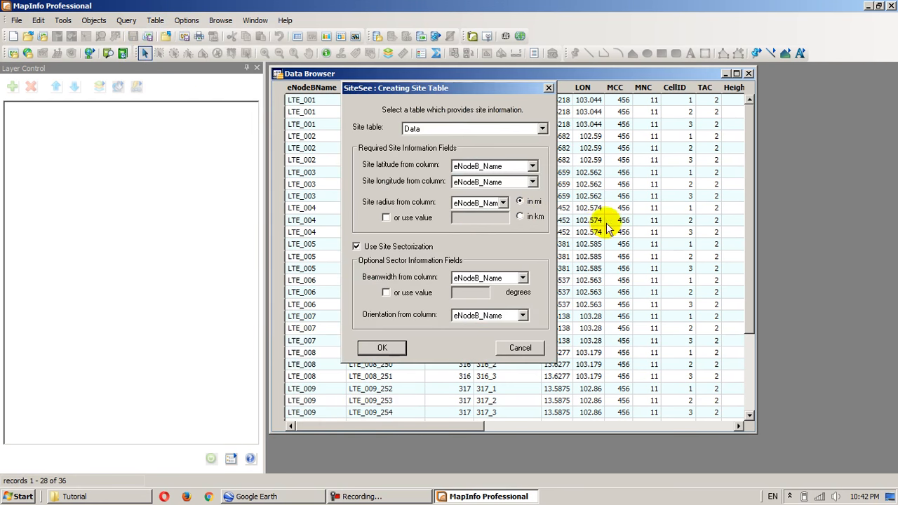
{"action": "left_click_drag", "start_coordinate": [419, 93], "coordinate": [447, 115]}
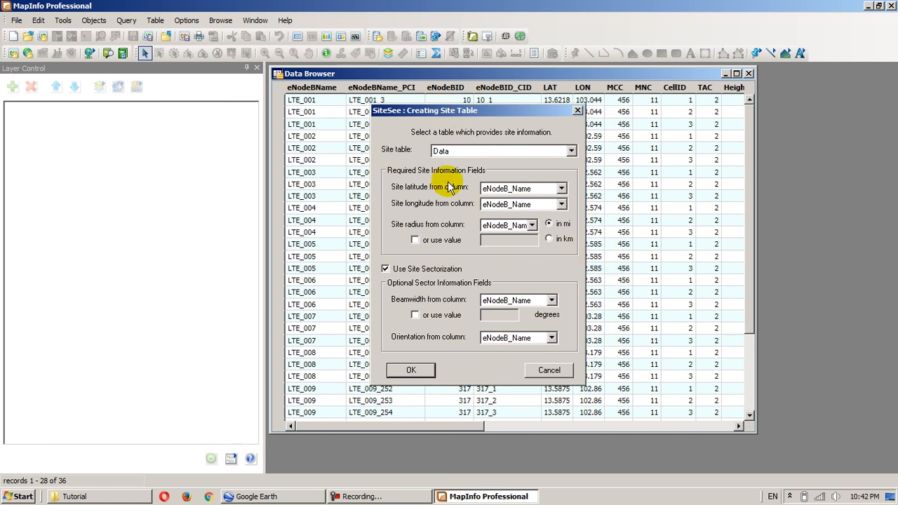
{"action": "left_click", "coordinate": [506, 193]}
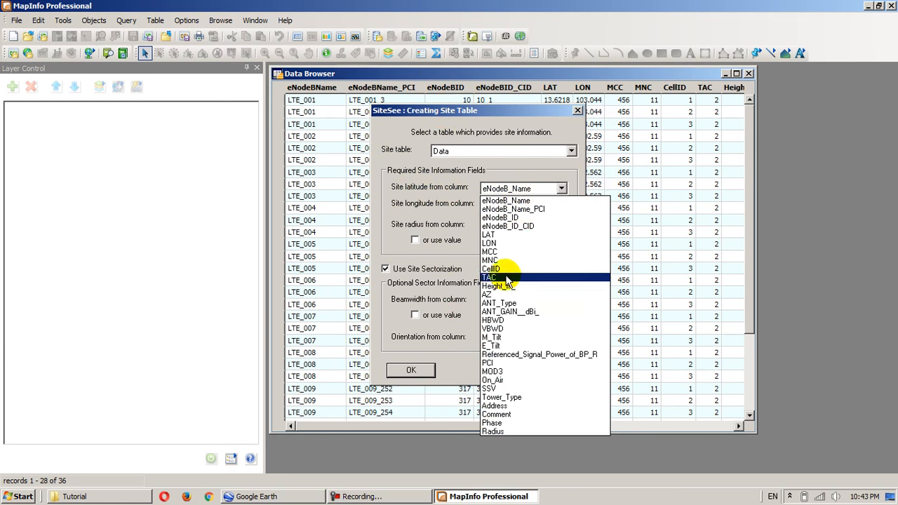
{"action": "left_click", "coordinate": [500, 234]}
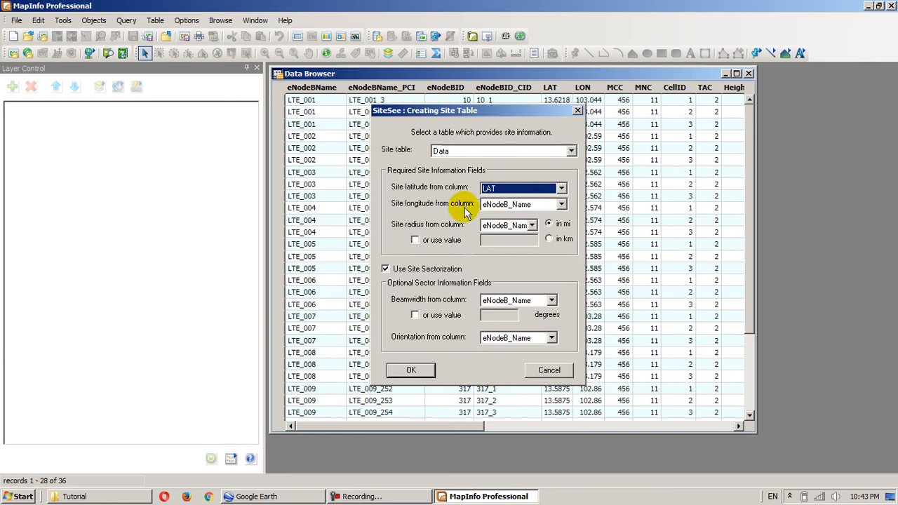
{"action": "left_click", "coordinate": [561, 204]}
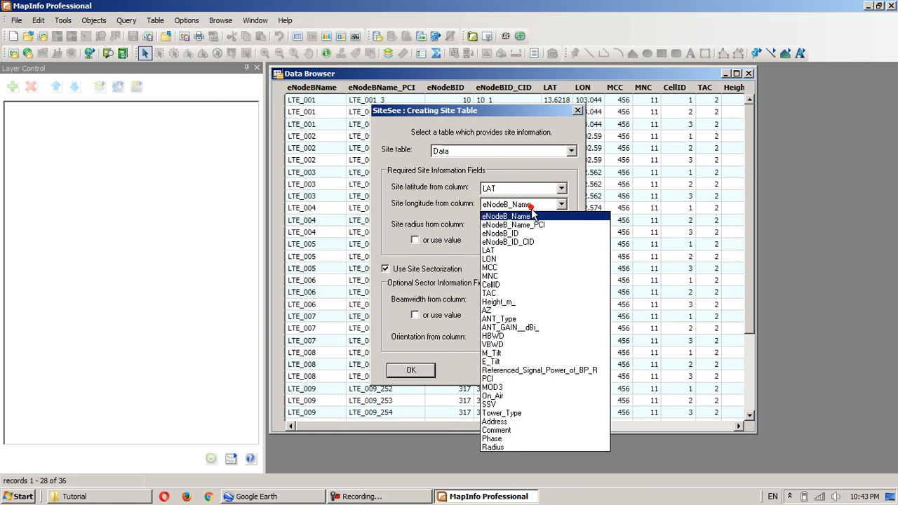
{"action": "left_click", "coordinate": [536, 258]}
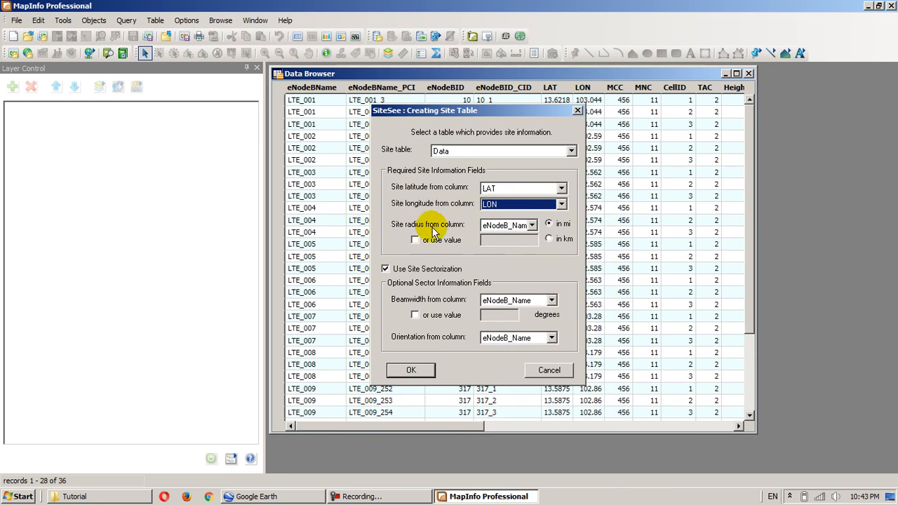
- Take the site radius from the Radius column and set its unit to km
{"action": "left_click", "coordinate": [520, 225]}
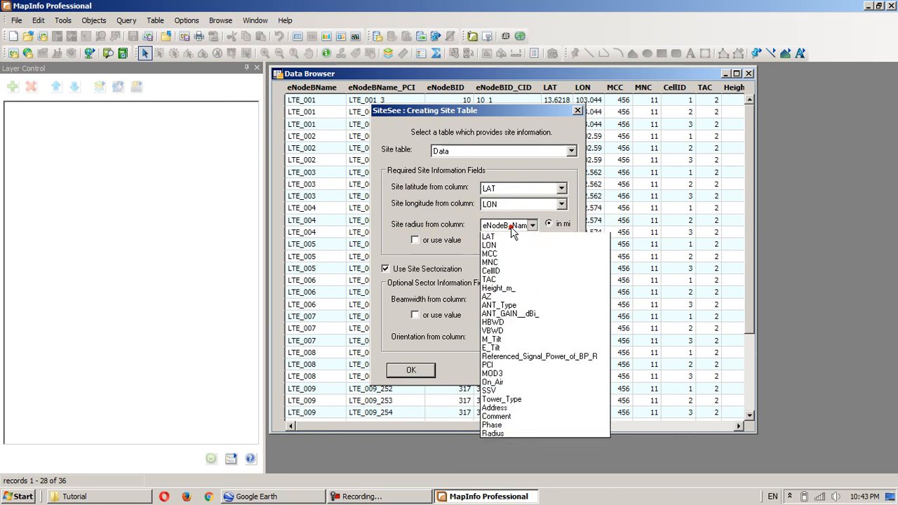
{"action": "left_click", "coordinate": [512, 467]}
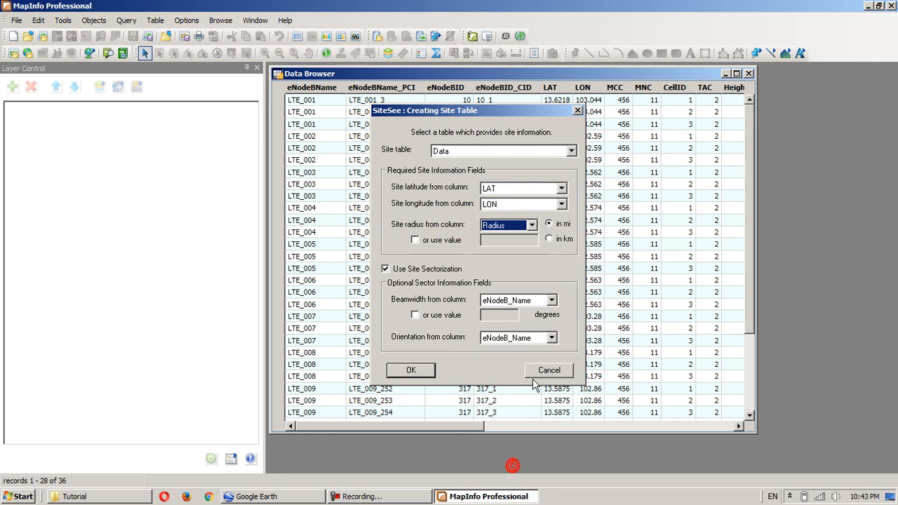
{"action": "left_click", "coordinate": [551, 240]}
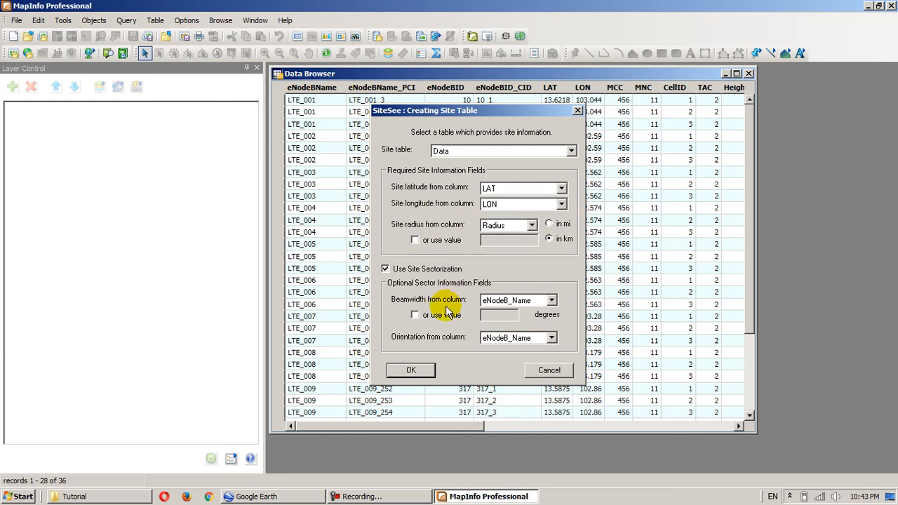
- Take the sector beamwidth from the HBWD column and the orientation from AZ, and accept the site table settings
{"action": "left_click", "coordinate": [498, 300]}
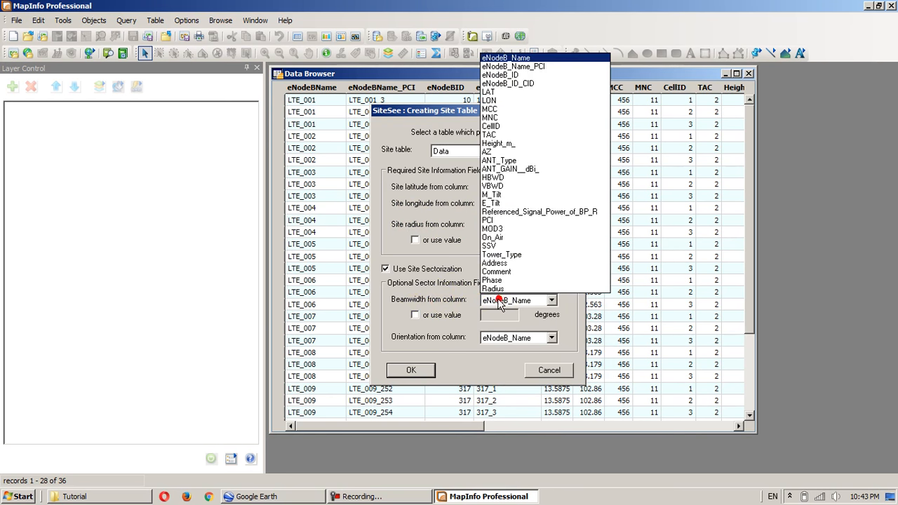
{"action": "left_click", "coordinate": [493, 178]}
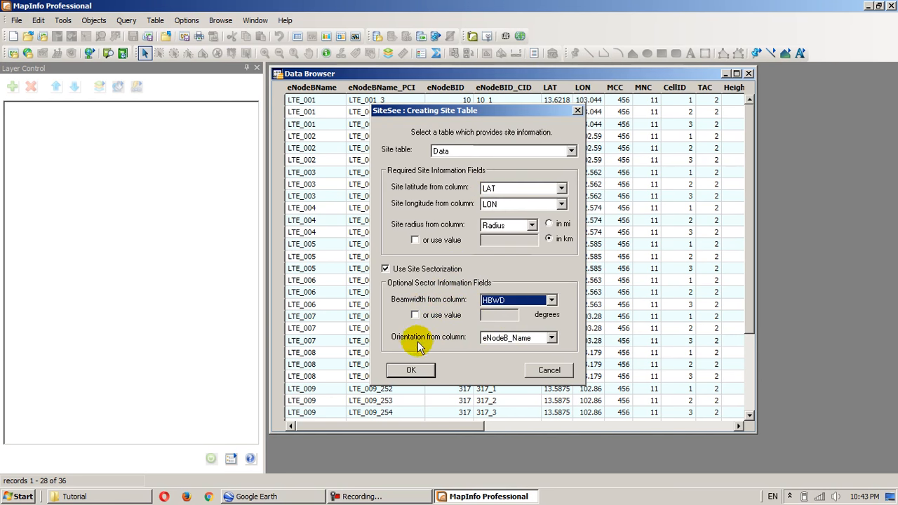
{"action": "left_click", "coordinate": [514, 338]}
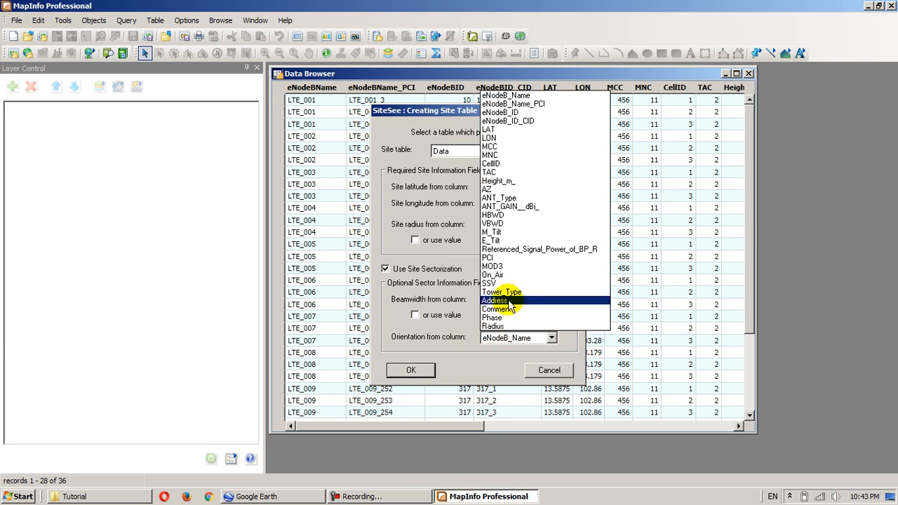
{"action": "left_click", "coordinate": [498, 189]}
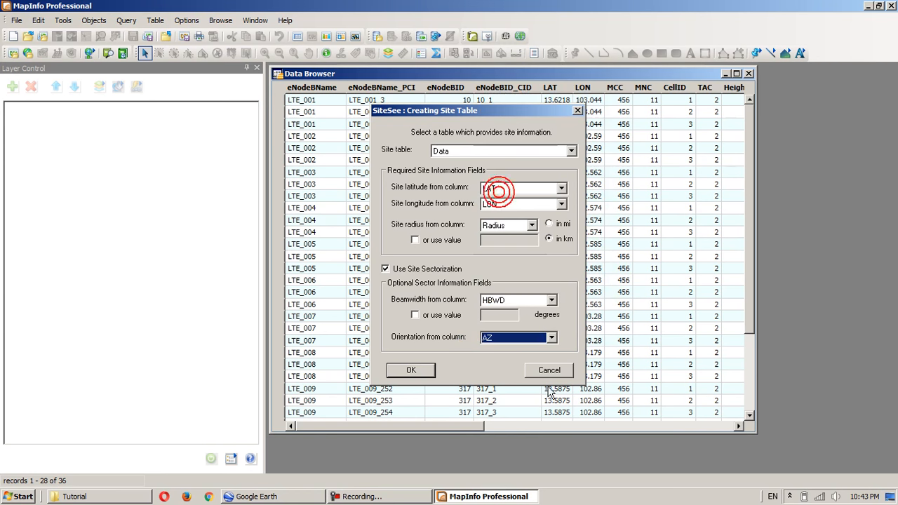
{"action": "left_click", "coordinate": [410, 370]}
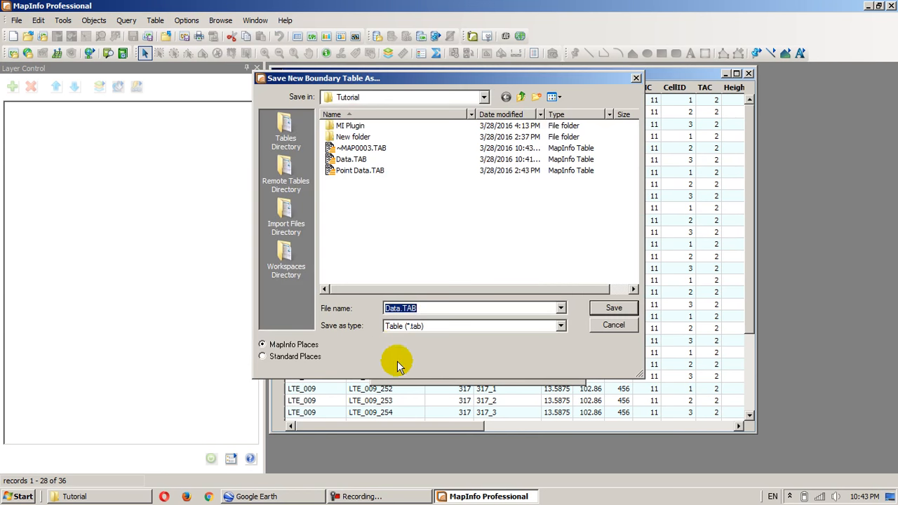
- Save the new boundary table as Boundary Site.TAB in the Tutorial folder
{"action": "double_click", "coordinate": [394, 307]}
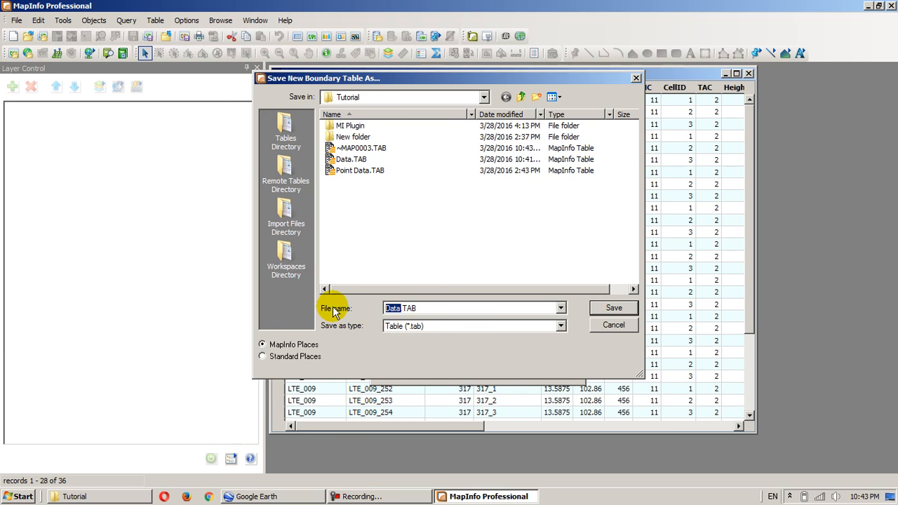
{"action": "type", "text": "Site"}
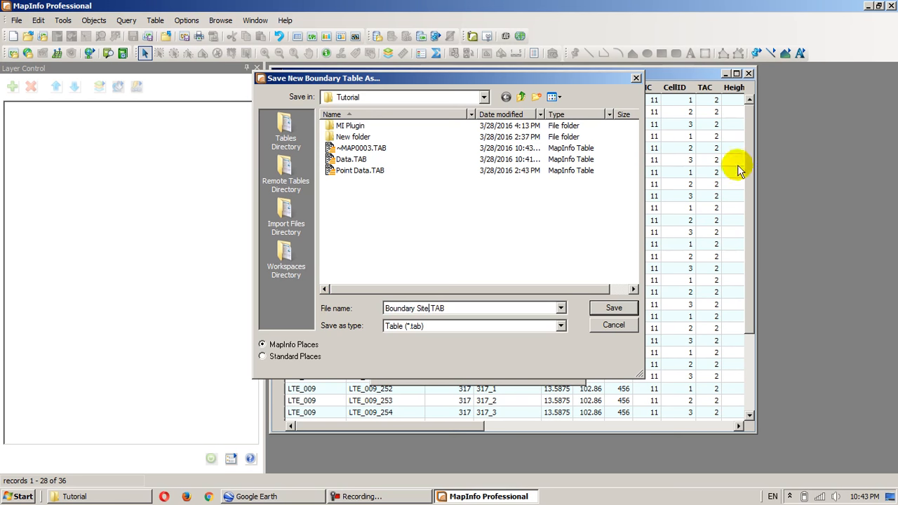
{"action": "left_click", "coordinate": [614, 307]}
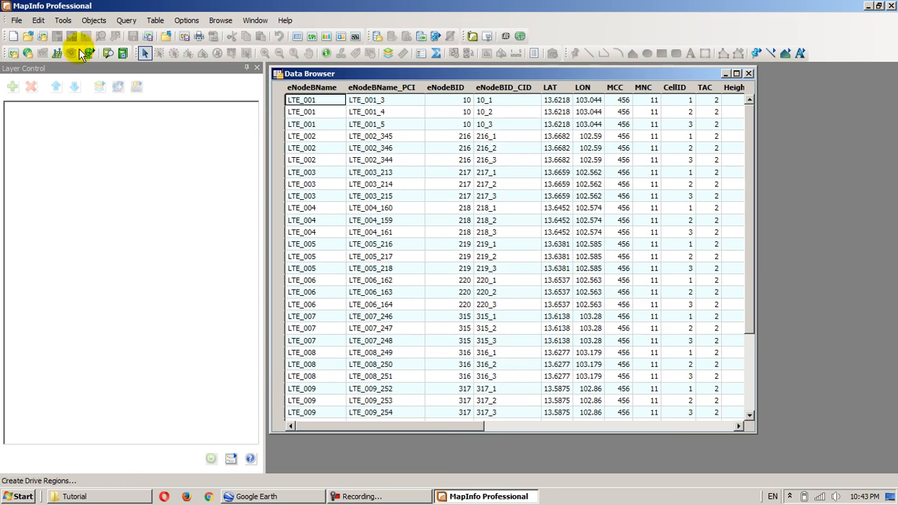
- Close all open tables and open Boundary Site.TAB from the Tutorial folder
{"action": "left_click", "coordinate": [13, 21]}
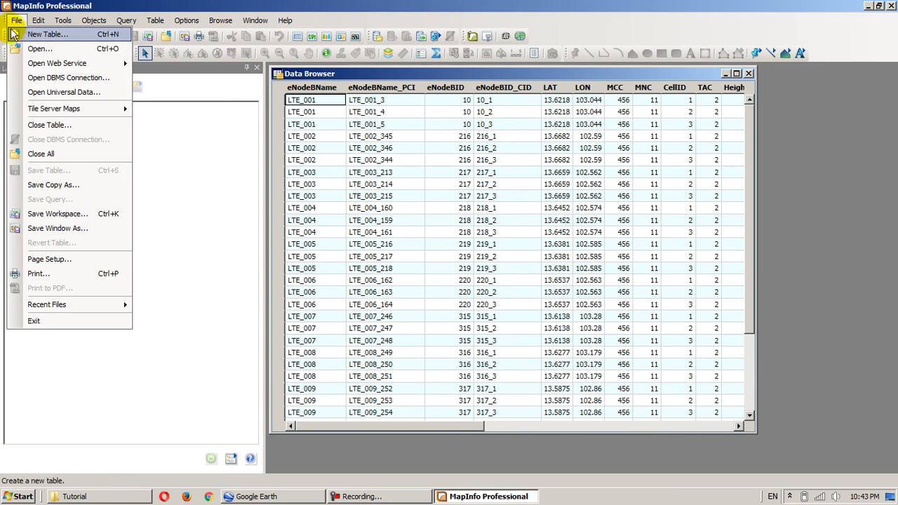
{"action": "left_click", "coordinate": [53, 153]}
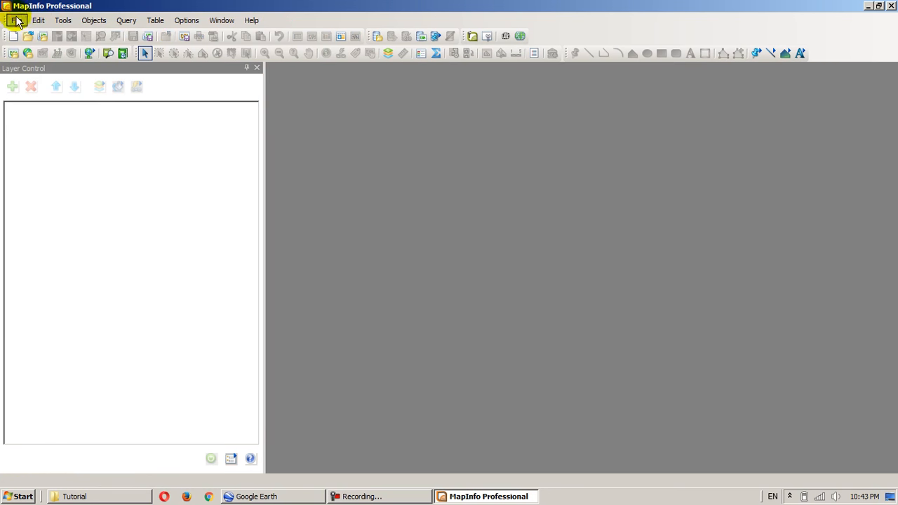
{"action": "left_click", "coordinate": [14, 21]}
{"action": "left_click", "coordinate": [35, 49]}
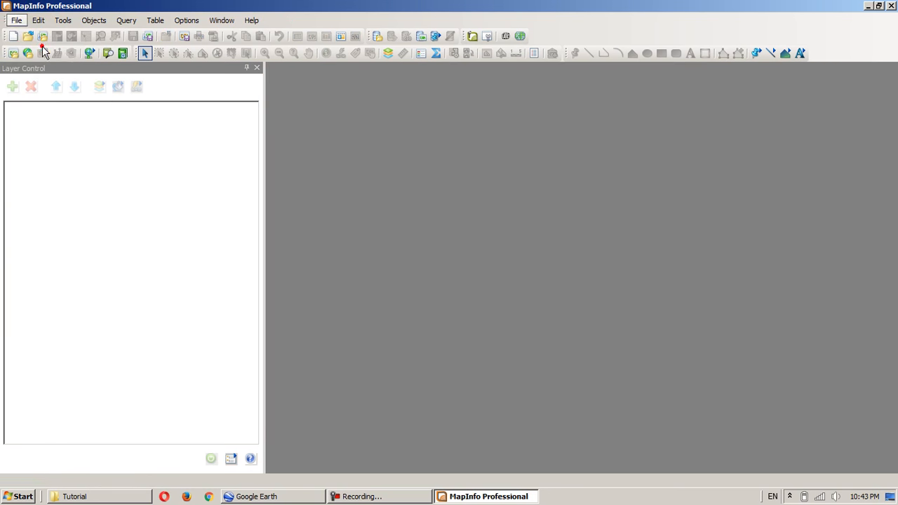
{"action": "left_click", "coordinate": [351, 148]}
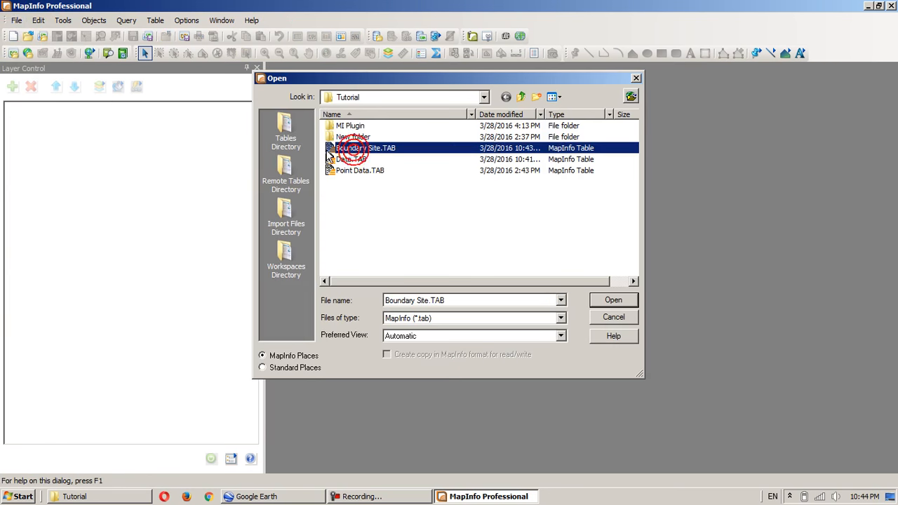
{"action": "double_click", "coordinate": [378, 149]}
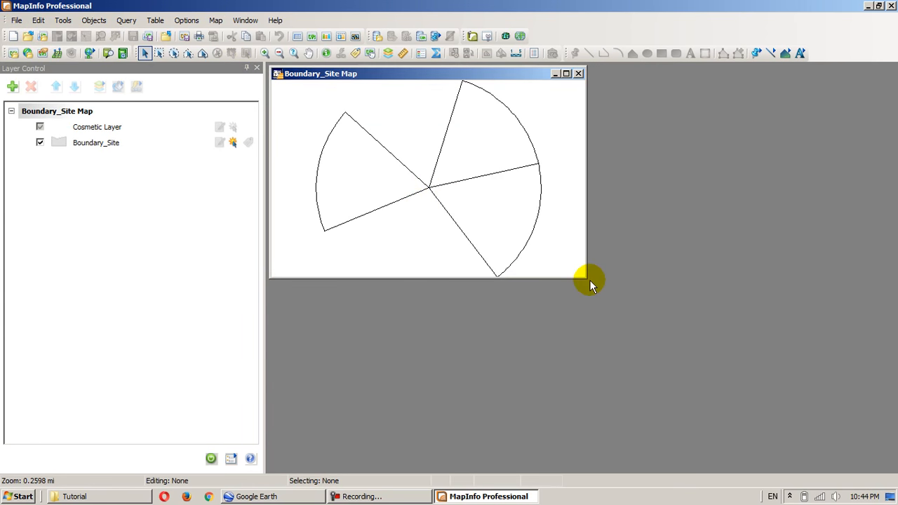
- Enlarge the Boundary_Site map window and examine the sector shapes across the sites, focusing on the cluster of three neighbouring sites
{"action": "left_click_drag", "start_coordinate": [587, 276], "coordinate": [760, 445]}
{"action": "scroll", "coordinate": [547, 312], "scroll_direction": "down", "scroll_amount": 2}
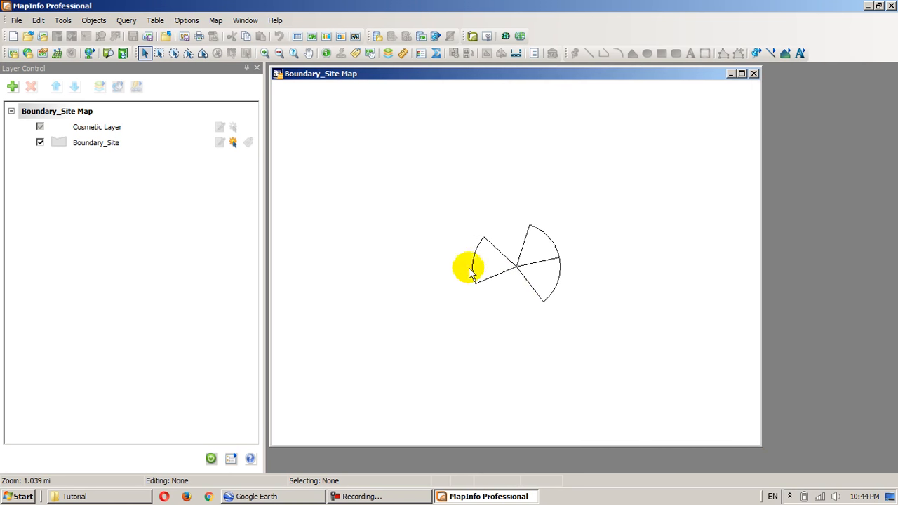
{"action": "right_click", "coordinate": [156, 141]}
{"action": "left_click", "coordinate": [179, 146]}
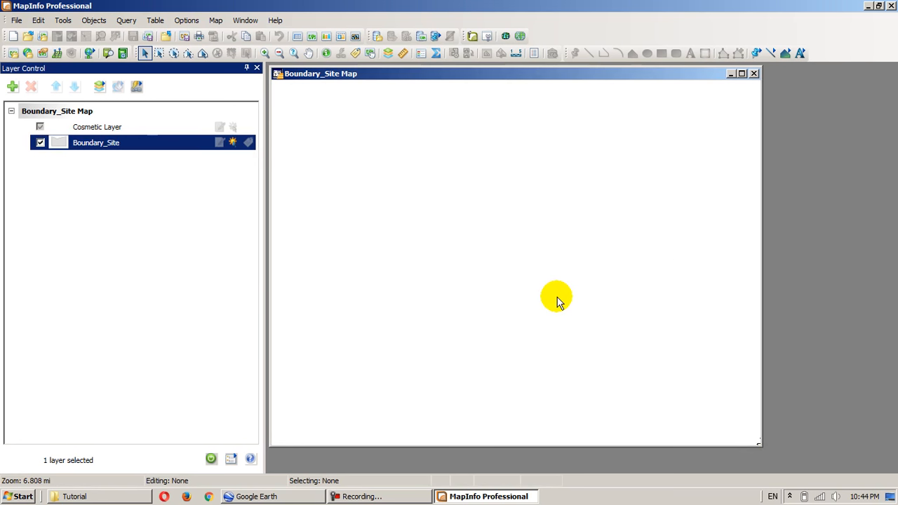
{"action": "scroll", "coordinate": [556, 300], "scroll_direction": "down", "scroll_amount": 1}
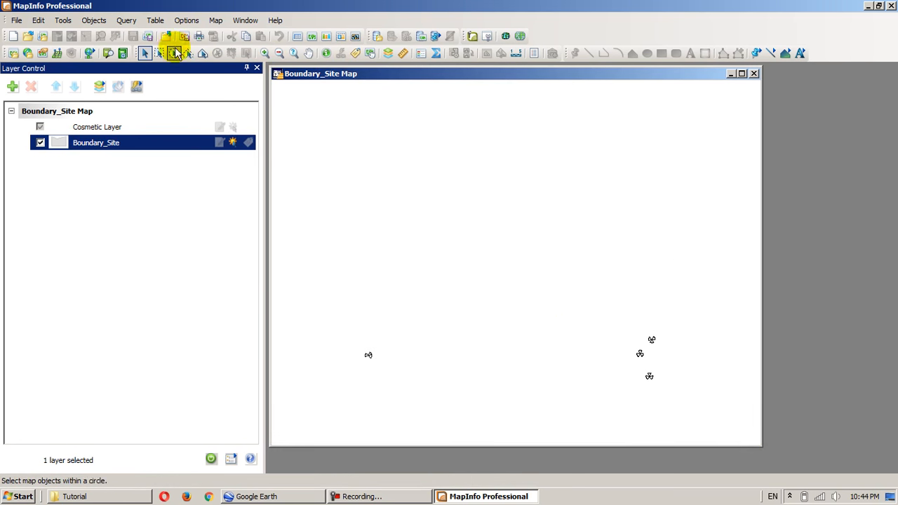
{"action": "left_click", "coordinate": [309, 53]}
{"action": "left_click_drag", "start_coordinate": [645, 360], "coordinate": [447, 249]}
{"action": "scroll", "coordinate": [471, 262], "scroll_direction": "up", "scroll_amount": 2}
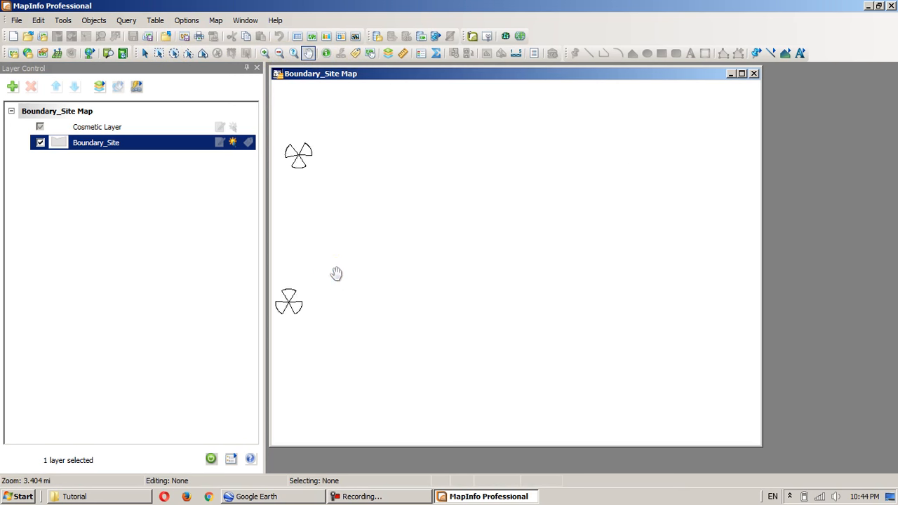
{"action": "left_click_drag", "start_coordinate": [337, 274], "coordinate": [521, 289]}
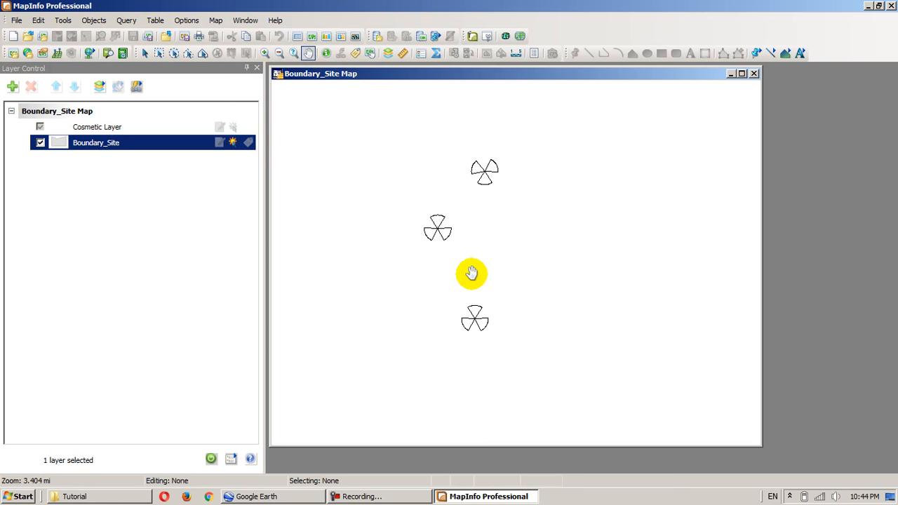
- Review an LTE_011 sector's attributes in Google Earth, and compare the site sectors there with those on the MapInfo Professional map
{"action": "left_click", "coordinate": [228, 494]}
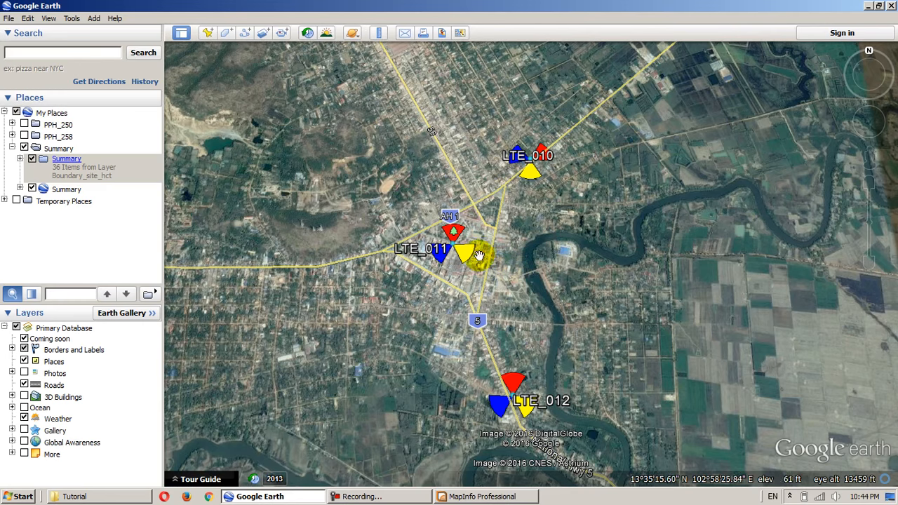
{"action": "left_click", "coordinate": [449, 237]}
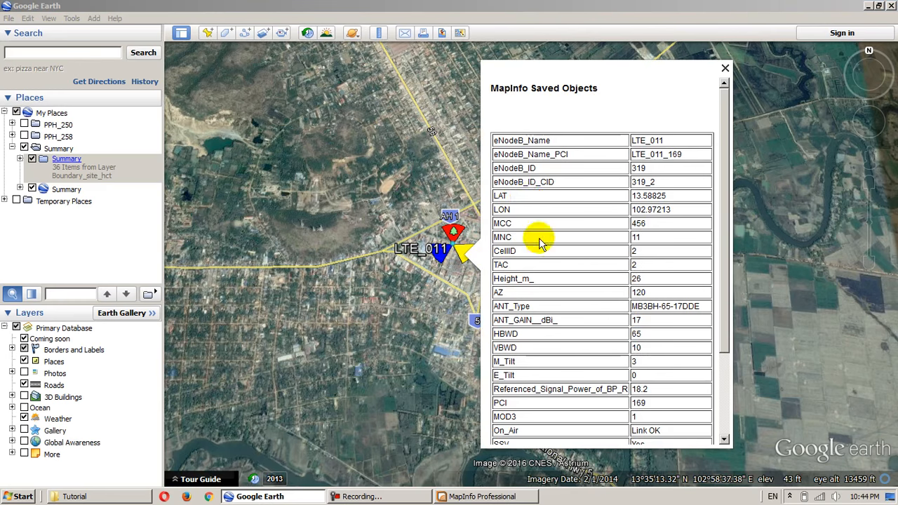
{"action": "scroll", "coordinate": [616, 260], "scroll_direction": "down", "scroll_amount": 3}
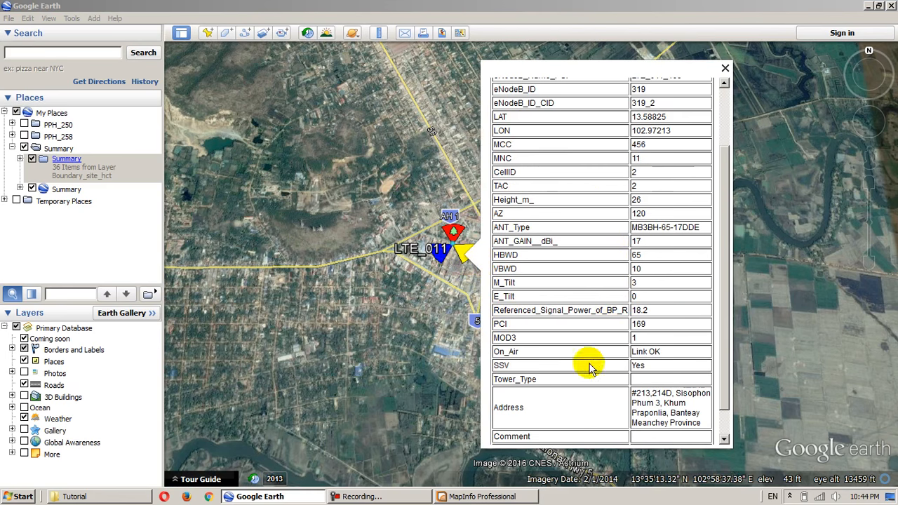
{"action": "left_click", "coordinate": [302, 497]}
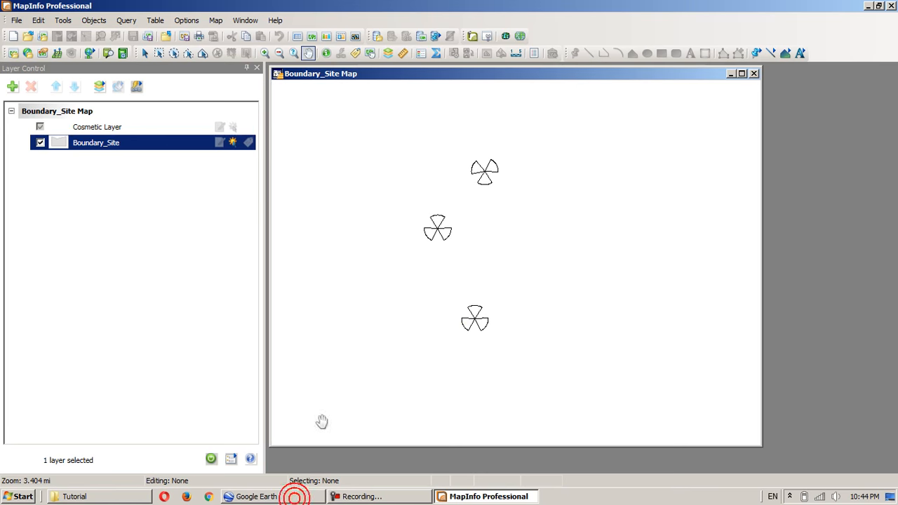
{"action": "left_click_drag", "start_coordinate": [452, 249], "coordinate": [485, 260]}
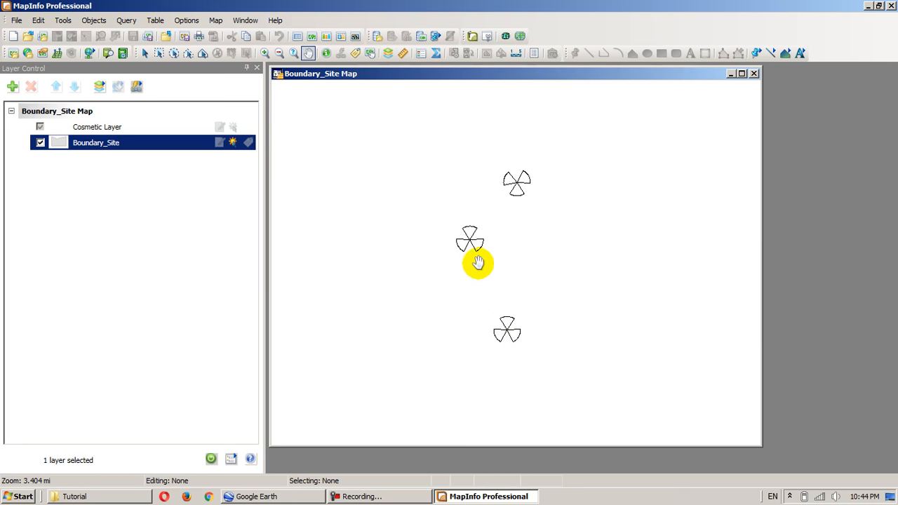
{"action": "scroll", "coordinate": [480, 279], "scroll_direction": "down", "scroll_amount": 2}
{"action": "scroll", "coordinate": [480, 279], "scroll_direction": "up", "scroll_amount": 2}
{"action": "scroll", "coordinate": [480, 279], "scroll_direction": "up", "scroll_amount": 1}
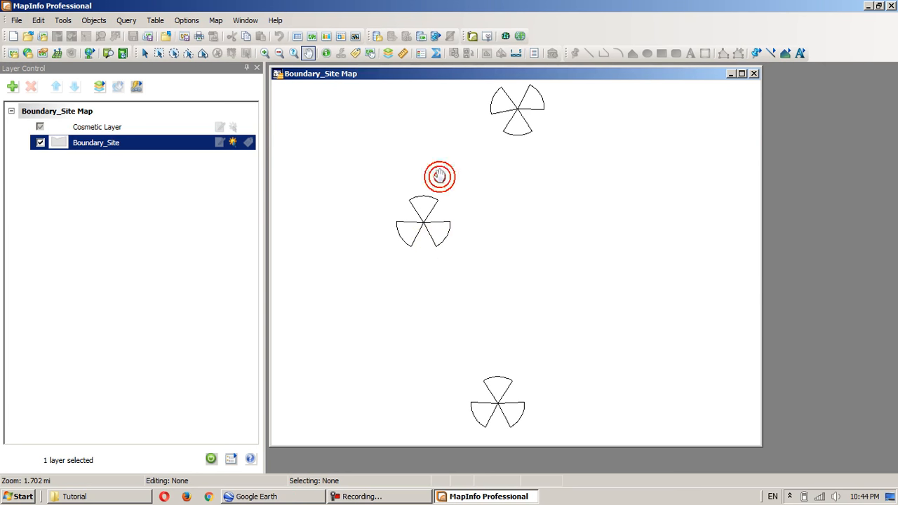
- Start a thematic map of the Individual type with the Region IndValue Default template
{"action": "scroll", "coordinate": [440, 176], "scroll_direction": "down", "scroll_amount": 1}
{"action": "left_click", "coordinate": [213, 20]}
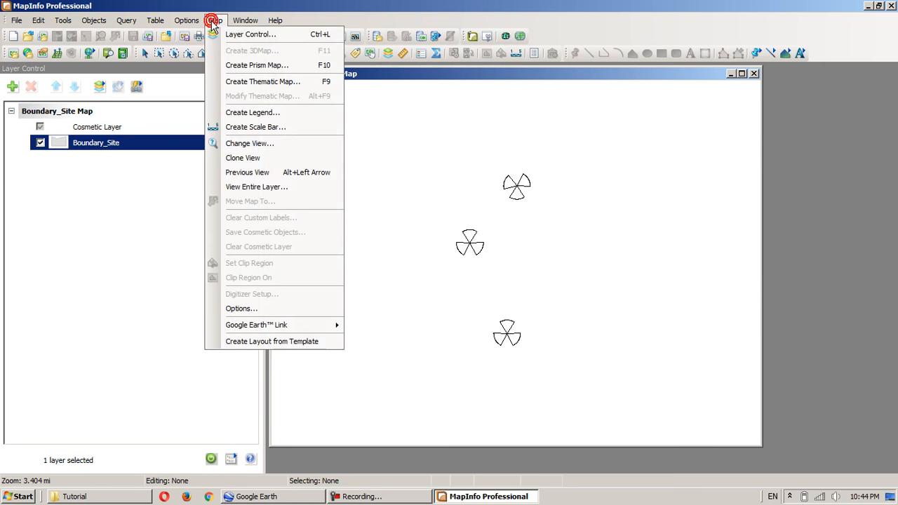
{"action": "left_click", "coordinate": [251, 82]}
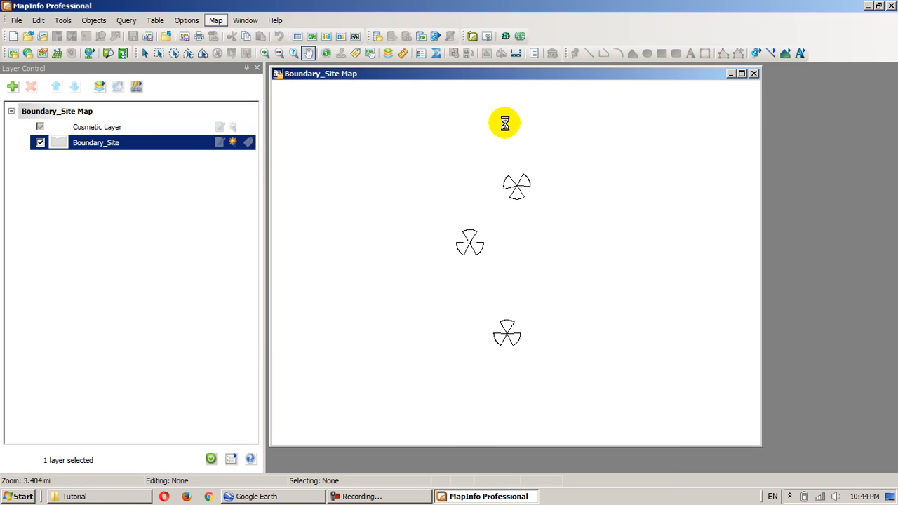
{"action": "left_click", "coordinate": [348, 147]}
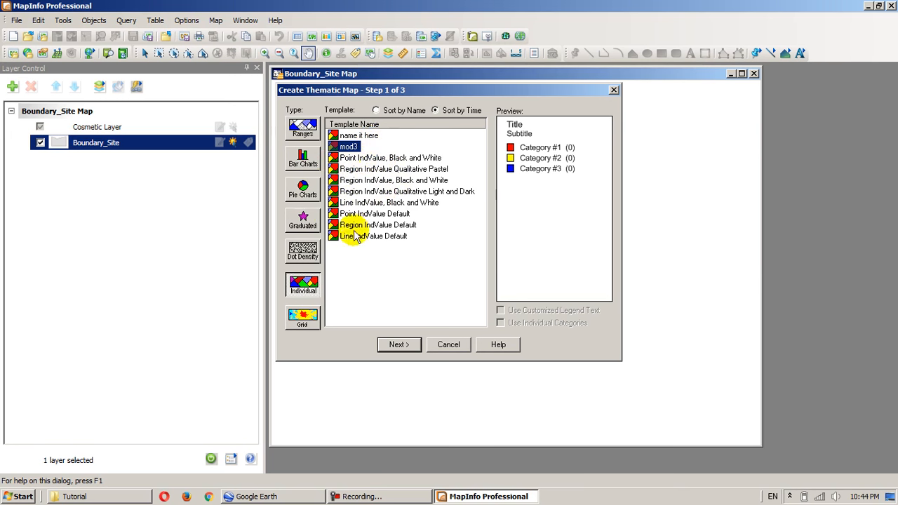
{"action": "left_click", "coordinate": [313, 295]}
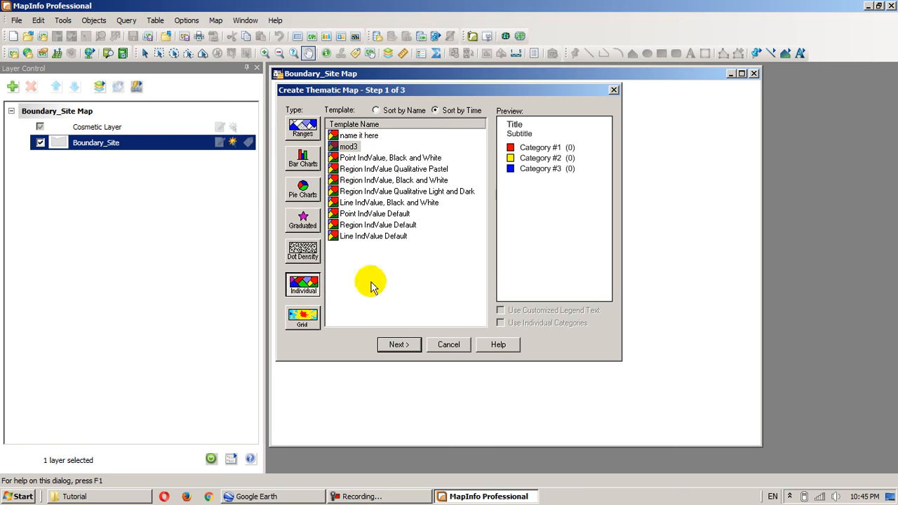
{"action": "left_click", "coordinate": [375, 226]}
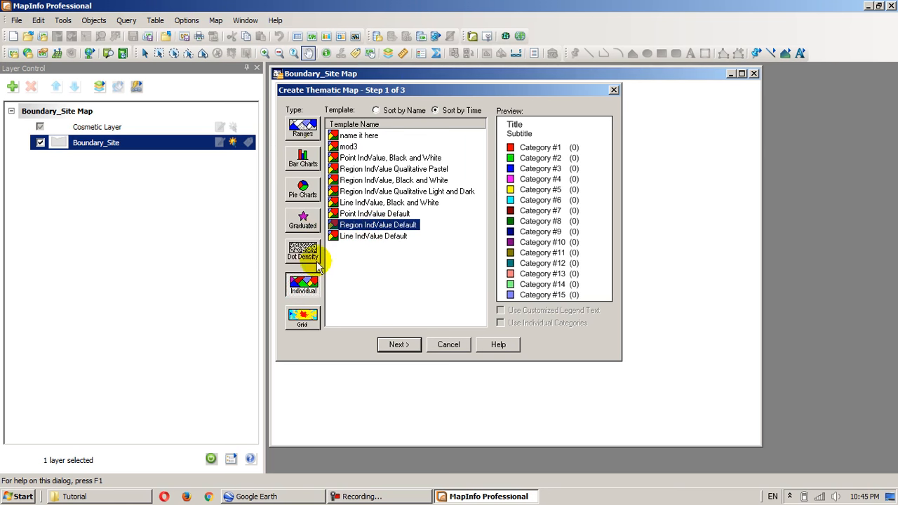
{"action": "left_click", "coordinate": [397, 344]}
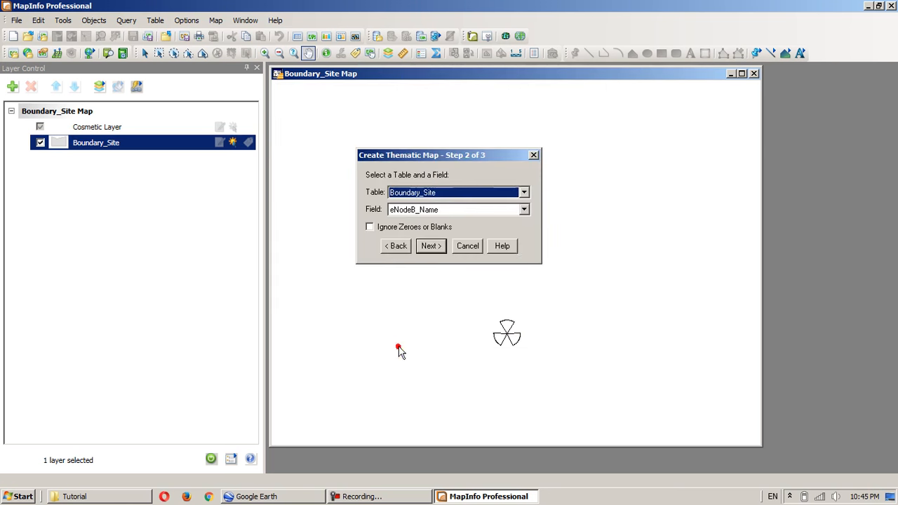
- Base the theme on the MOD3 field of the Boundary_Site table
{"action": "left_click", "coordinate": [422, 194]}
{"action": "left_click", "coordinate": [423, 203]}
{"action": "left_click", "coordinate": [410, 209]}
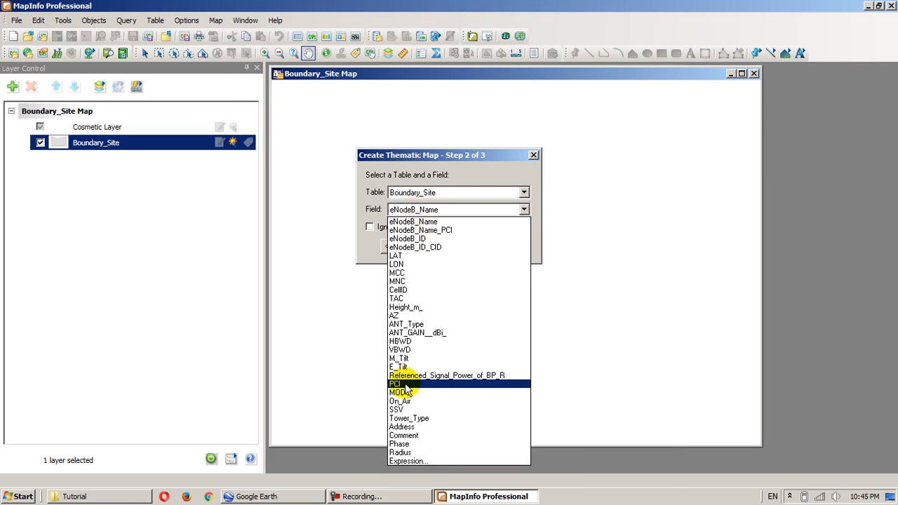
{"action": "left_click", "coordinate": [404, 393]}
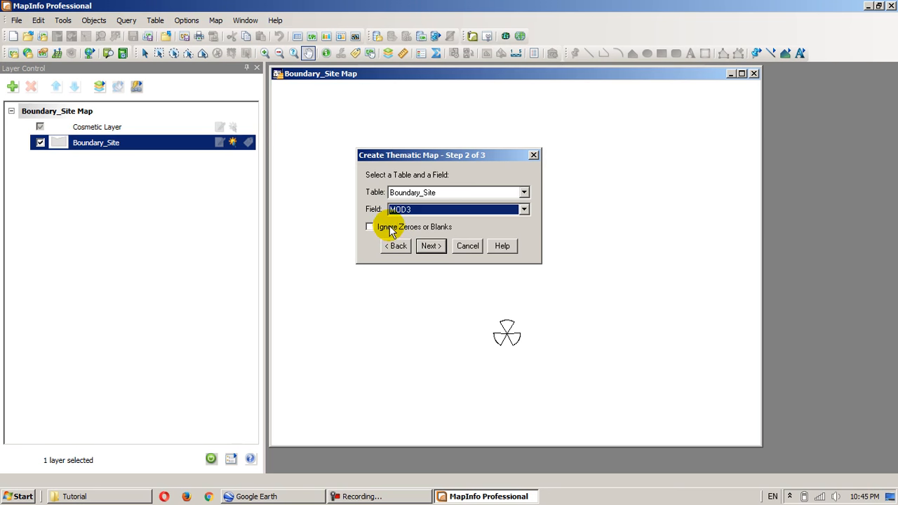
{"action": "left_click", "coordinate": [427, 247]}
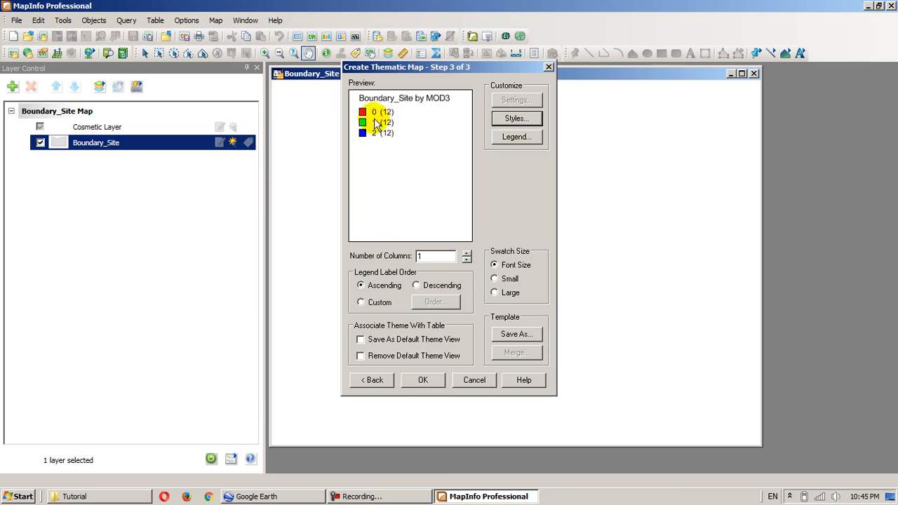
- Review the individual styles for MOD3 values 0, 1 and 2 and the region style of value 0, without changing them
{"action": "left_click", "coordinate": [511, 118]}
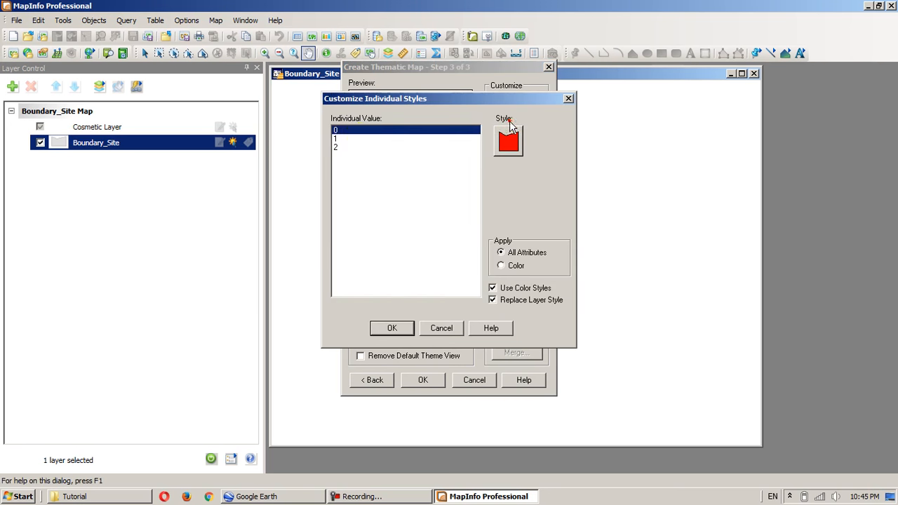
{"action": "left_click", "coordinate": [343, 138]}
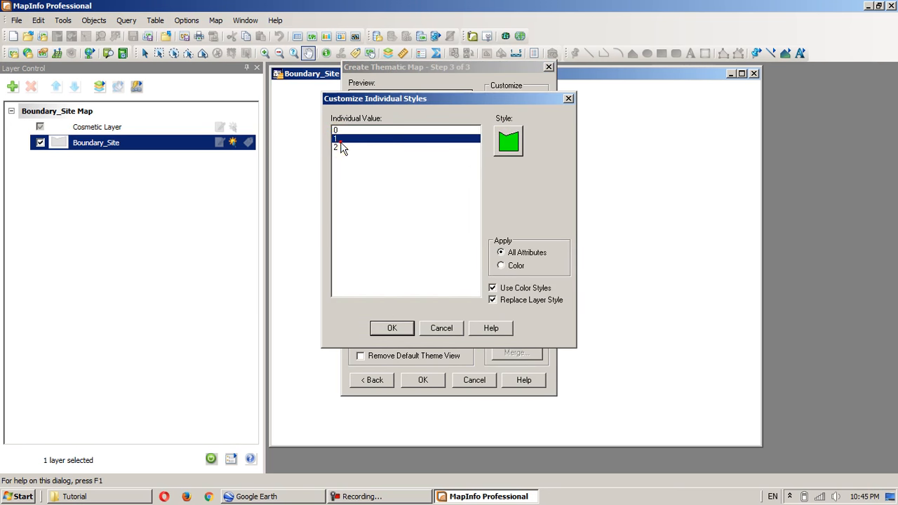
{"action": "left_click", "coordinate": [339, 146]}
{"action": "left_click", "coordinate": [339, 138]}
{"action": "left_click", "coordinate": [340, 130]}
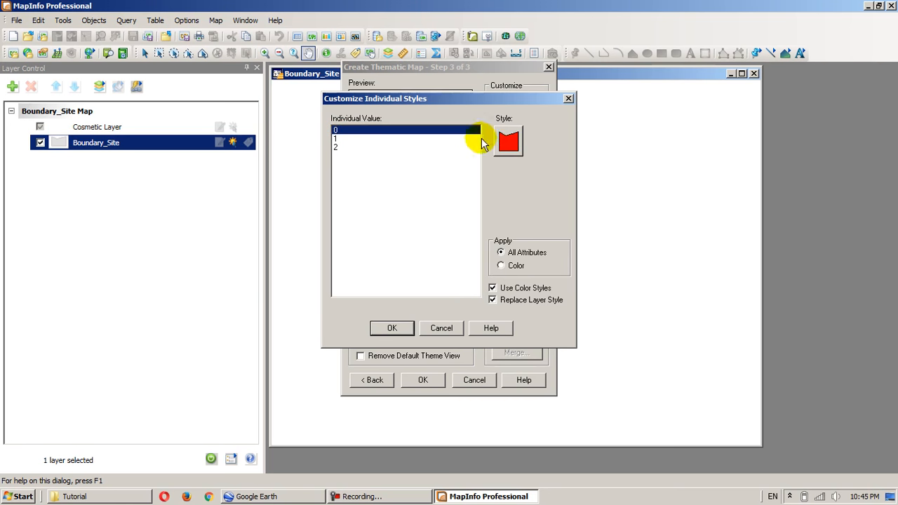
{"action": "left_click", "coordinate": [508, 141]}
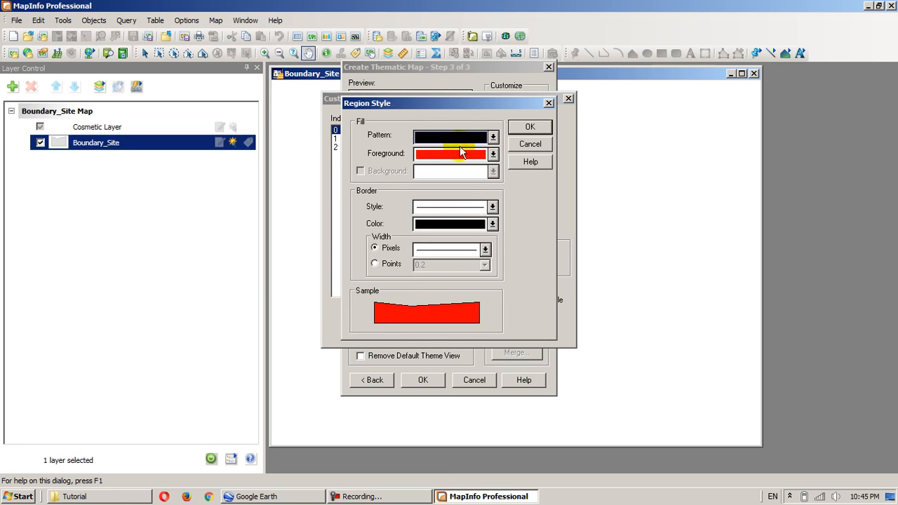
{"action": "left_click", "coordinate": [533, 146]}
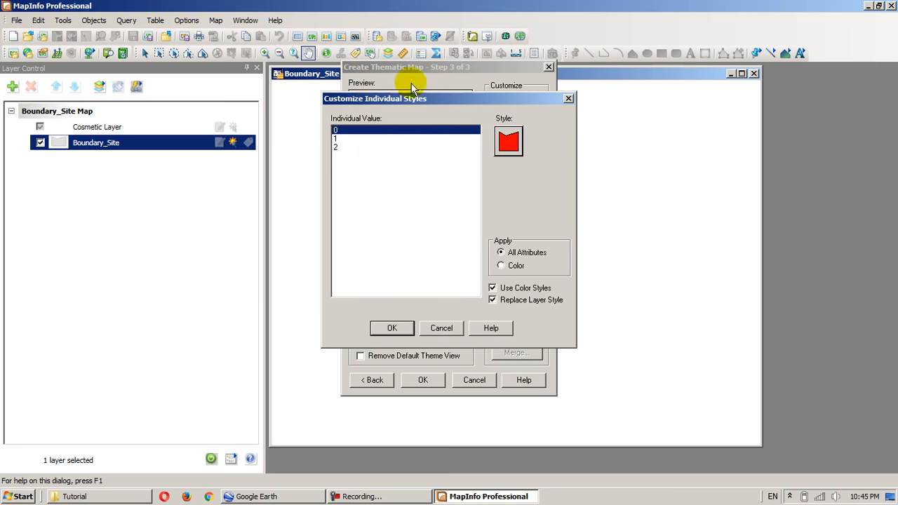
{"action": "left_click", "coordinate": [442, 327]}
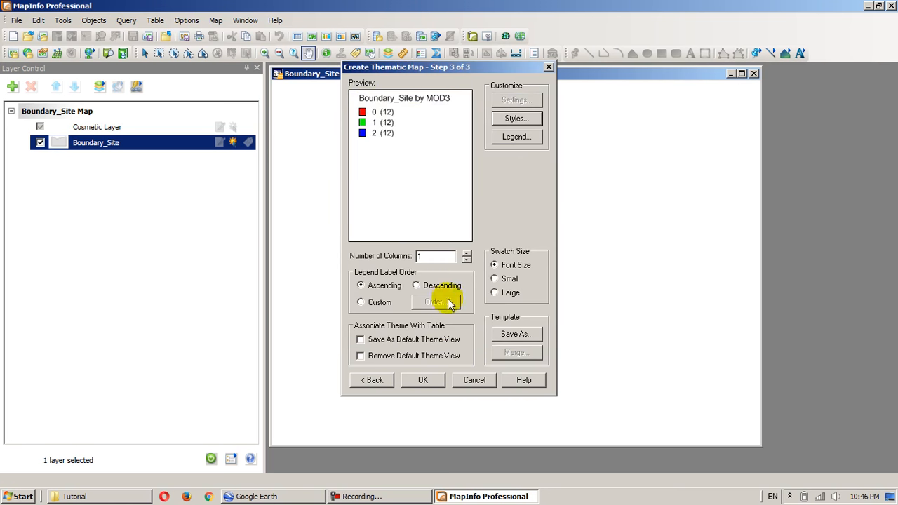
- Save the theme as a template named m3 and apply the MOD3 theme to the Boundary_Site map
{"action": "left_click", "coordinate": [511, 335]}
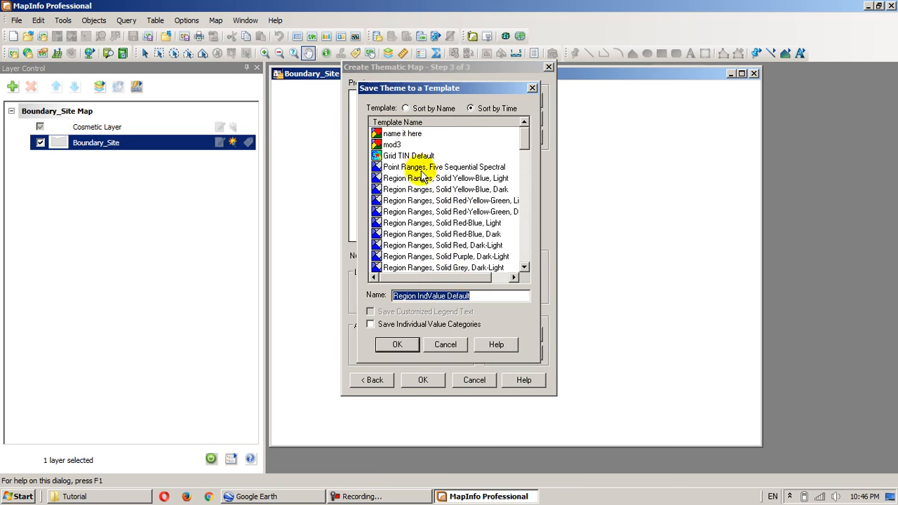
{"action": "double_click", "coordinate": [471, 295]}
{"action": "left_click_drag", "start_coordinate": [472, 293], "coordinate": [390, 297]}
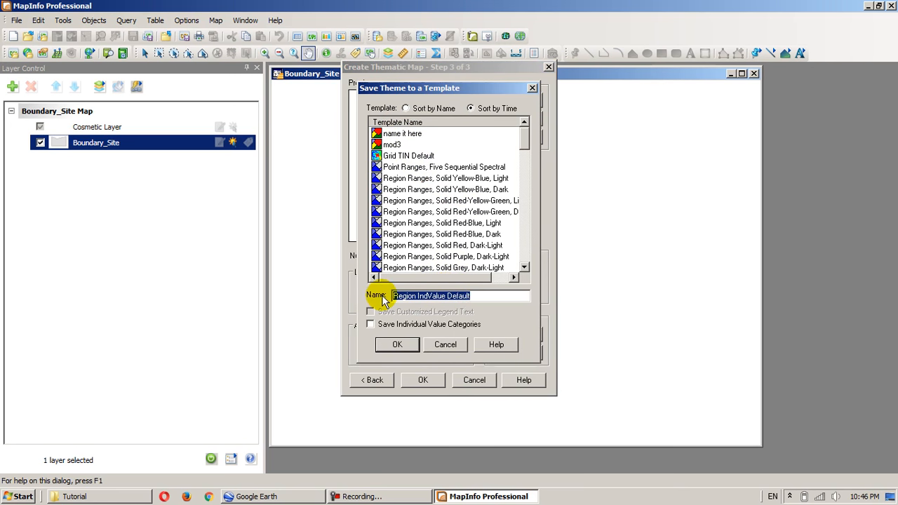
{"action": "type", "text": "m3"}
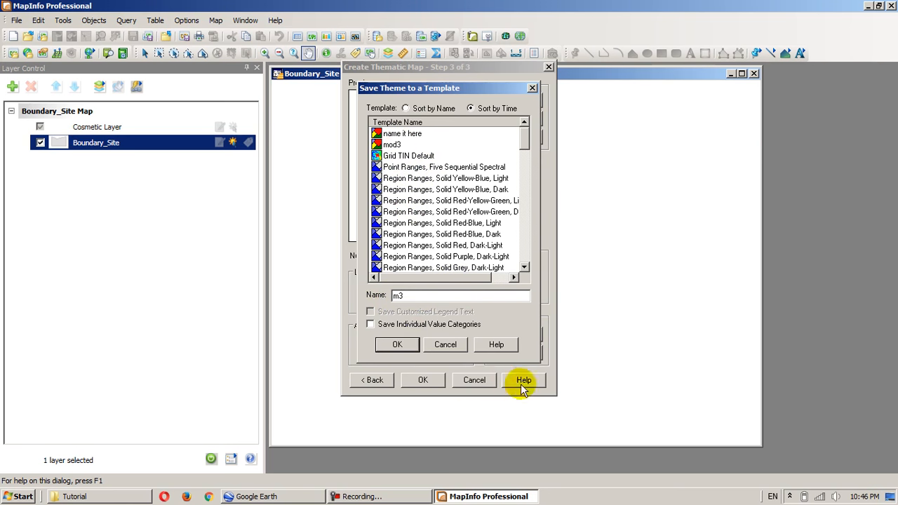
{"action": "left_click", "coordinate": [397, 345]}
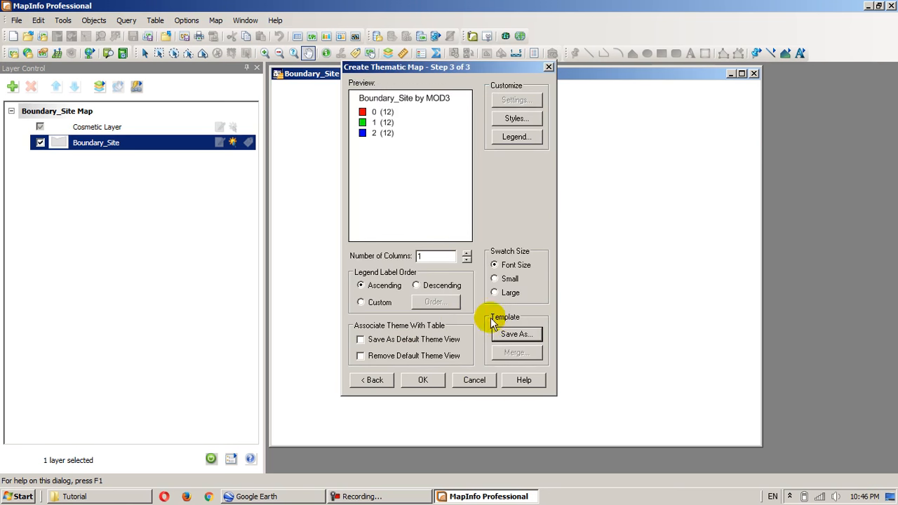
{"action": "left_click", "coordinate": [423, 381]}
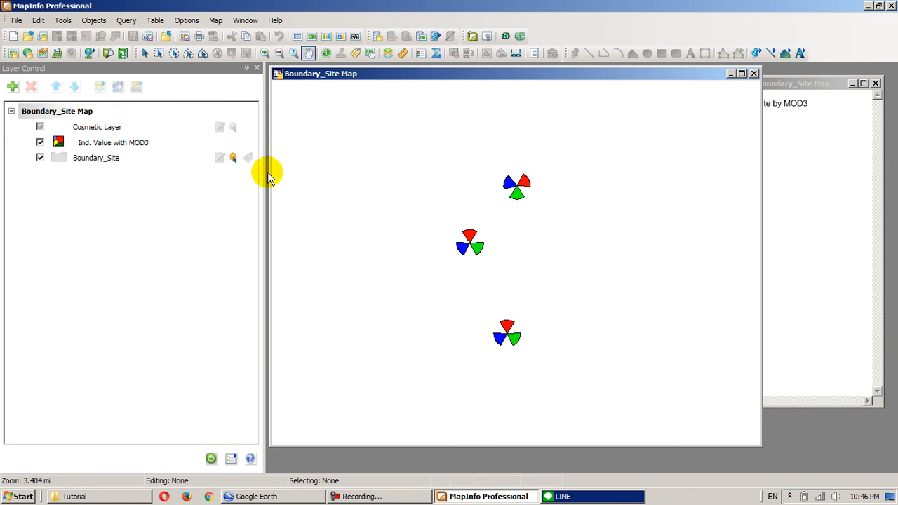
- Turn on labels for the Boundary_Site layer, examine them up close on the LTE_011 sectors, and turn them off again
{"action": "left_click", "coordinate": [249, 158]}
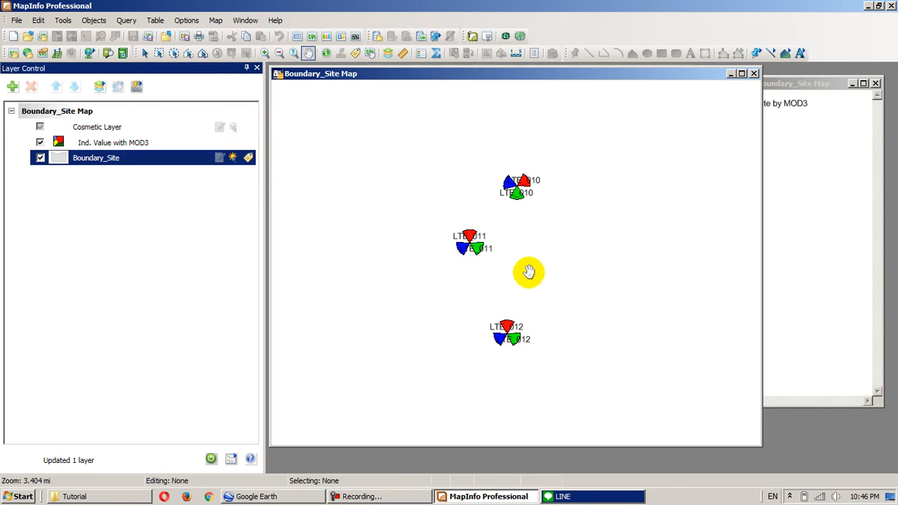
{"action": "scroll", "coordinate": [504, 262], "scroll_direction": "down", "scroll_amount": 2}
{"action": "scroll", "coordinate": [502, 260], "scroll_direction": "up", "scroll_amount": 1}
{"action": "left_click_drag", "start_coordinate": [446, 224], "coordinate": [543, 271]}
{"action": "scroll", "coordinate": [525, 286], "scroll_direction": "up", "scroll_amount": 1}
{"action": "left_click_drag", "start_coordinate": [433, 244], "coordinate": [528, 280]}
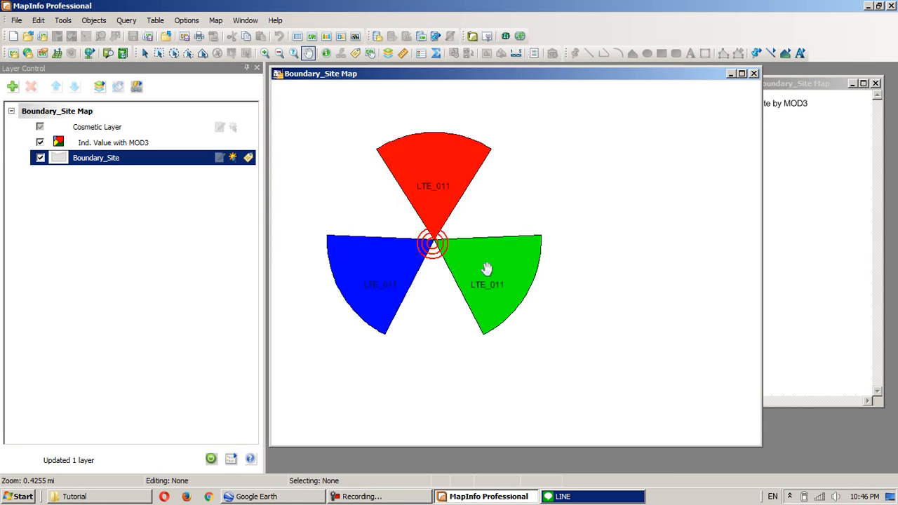
{"action": "left_click", "coordinate": [249, 158]}
- Show the entire Boundary_Site layer in the map window
{"action": "scroll", "coordinate": [502, 223], "scroll_direction": "down", "scroll_amount": 2}
{"action": "right_click", "coordinate": [170, 157]}
{"action": "left_click", "coordinate": [184, 164]}
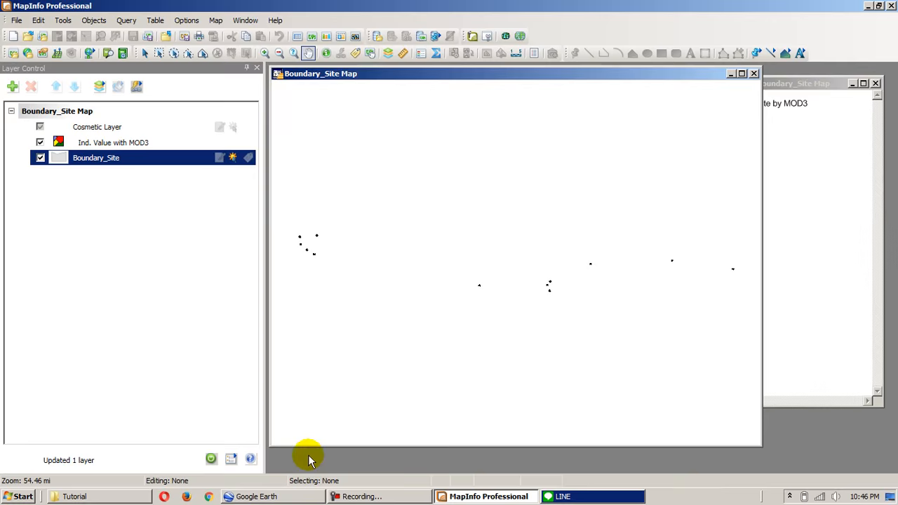
- Switch to Google Earth and review the attributes of the yellow and blue LTE_011 sectors
{"action": "left_click", "coordinate": [266, 496]}
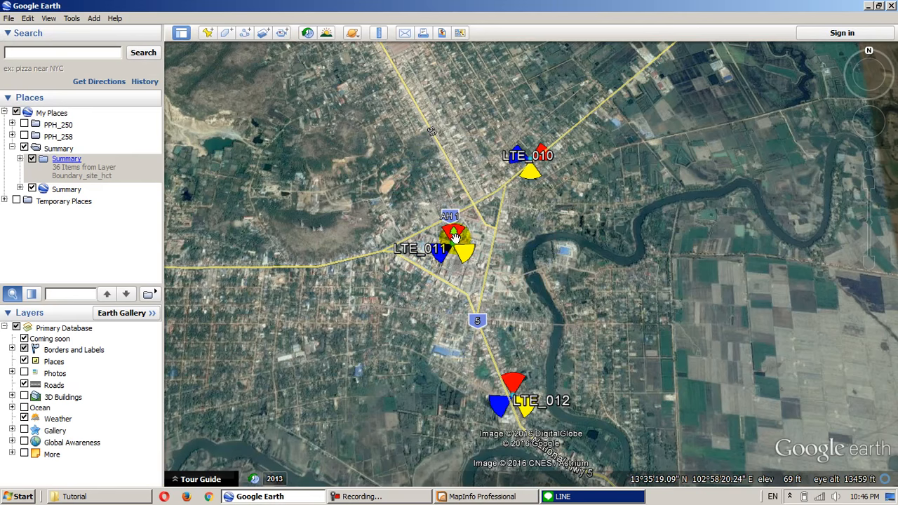
{"action": "left_click", "coordinate": [468, 257]}
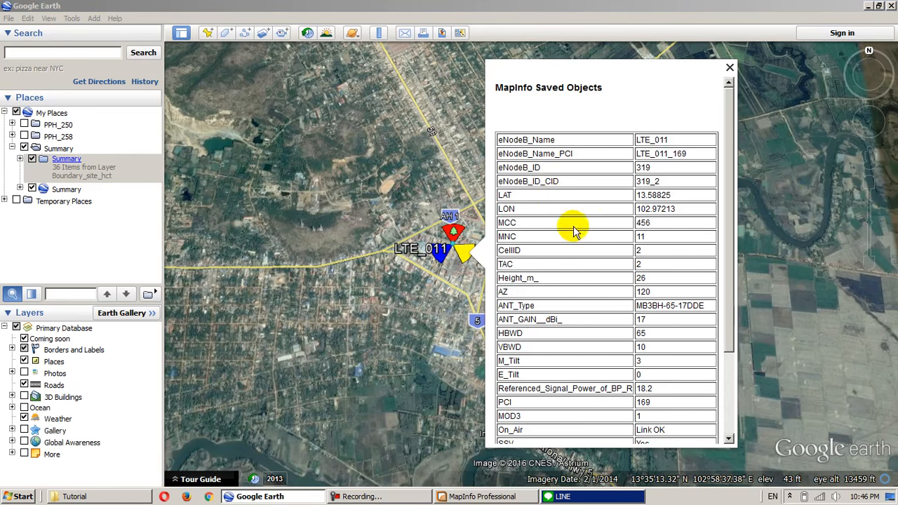
{"action": "scroll", "coordinate": [547, 319], "scroll_direction": "down", "scroll_amount": 1}
{"action": "scroll", "coordinate": [554, 337], "scroll_direction": "down", "scroll_amount": 2}
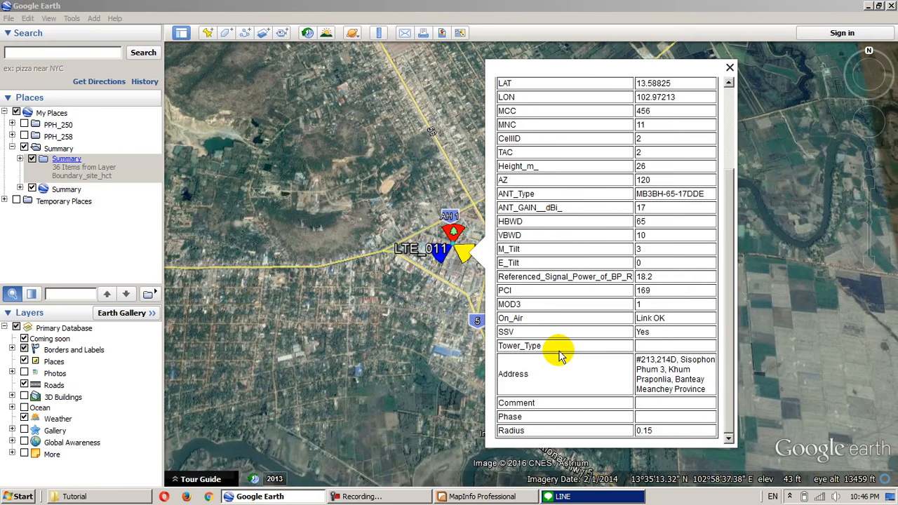
{"action": "scroll", "coordinate": [559, 356], "scroll_direction": "up", "scroll_amount": 3}
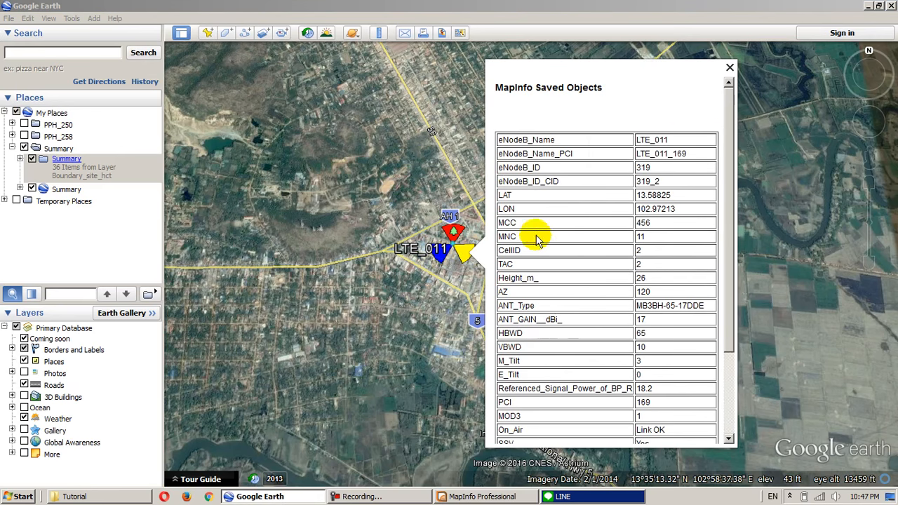
{"action": "left_click", "coordinate": [439, 260]}
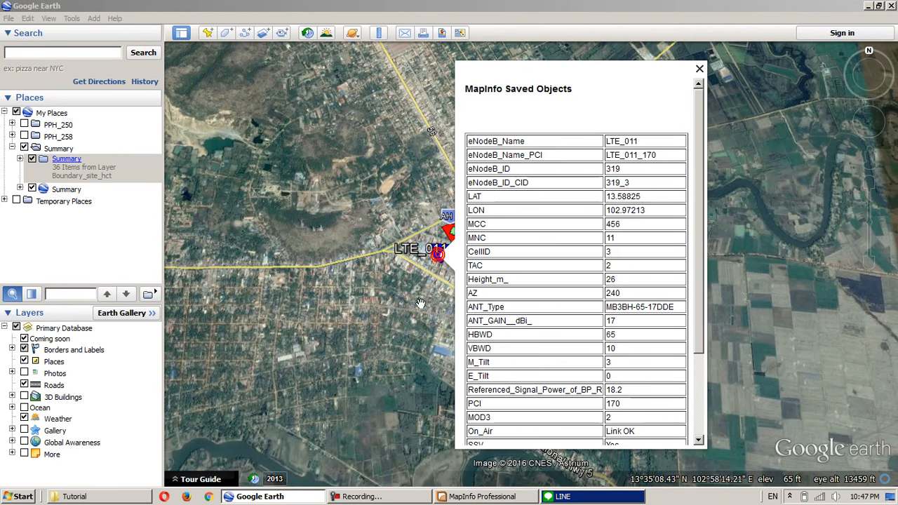
- Return to MapInfo Professional and examine the MOD3 sector colours on the cluster of three neighbouring sites
{"action": "left_click", "coordinate": [472, 496]}
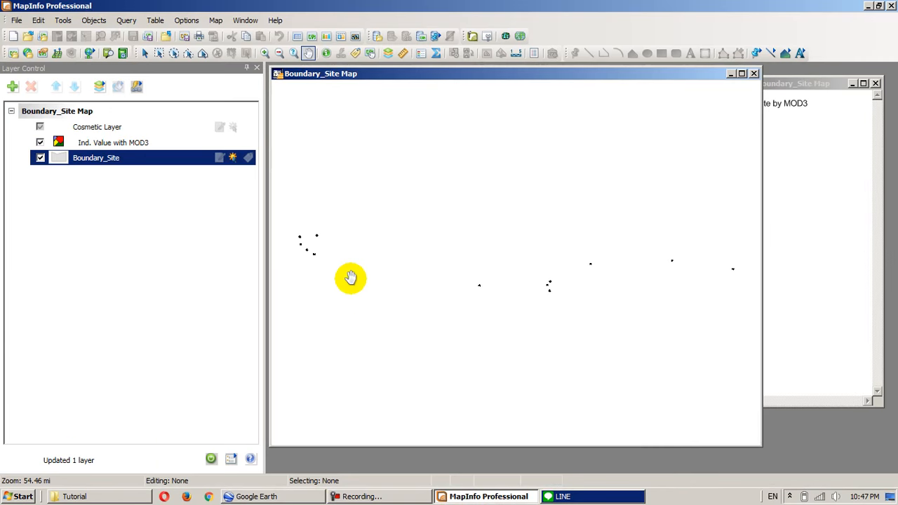
{"action": "scroll", "coordinate": [566, 301], "scroll_direction": "up", "scroll_amount": 2}
{"action": "scroll", "coordinate": [605, 316], "scroll_direction": "down", "scroll_amount": 1}
{"action": "left_click_drag", "start_coordinate": [646, 339], "coordinate": [523, 299]}
{"action": "scroll", "coordinate": [475, 289], "scroll_direction": "up", "scroll_amount": 1}
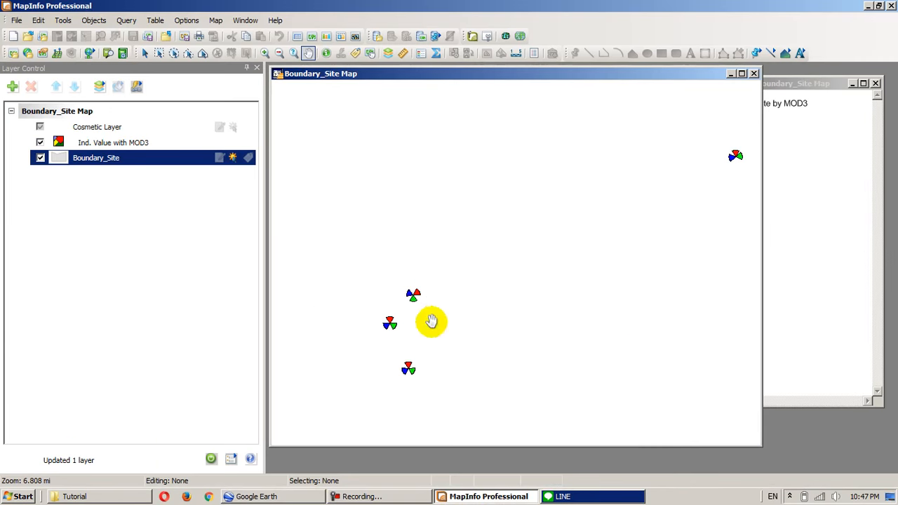
{"action": "left_click_drag", "start_coordinate": [428, 320], "coordinate": [472, 272]}
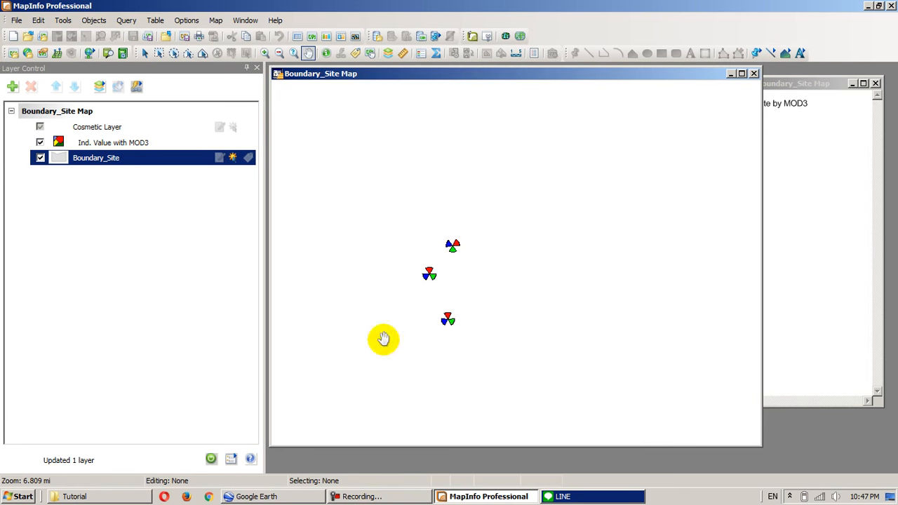
{"action": "scroll", "coordinate": [555, 332], "scroll_direction": "down", "scroll_amount": 3}
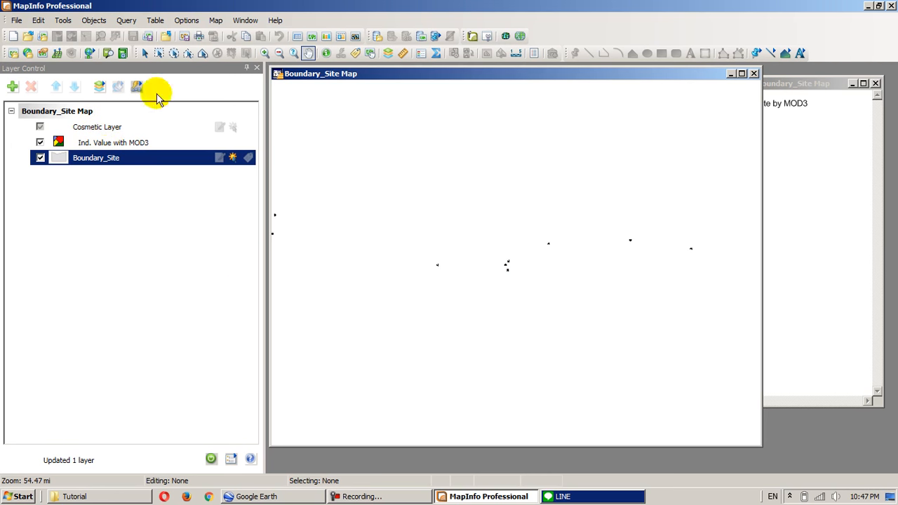
- Run the MapBasic program stored in the hardcode folder of MI Plugin
{"action": "left_click", "coordinate": [63, 20]}
{"action": "left_click", "coordinate": [71, 49]}
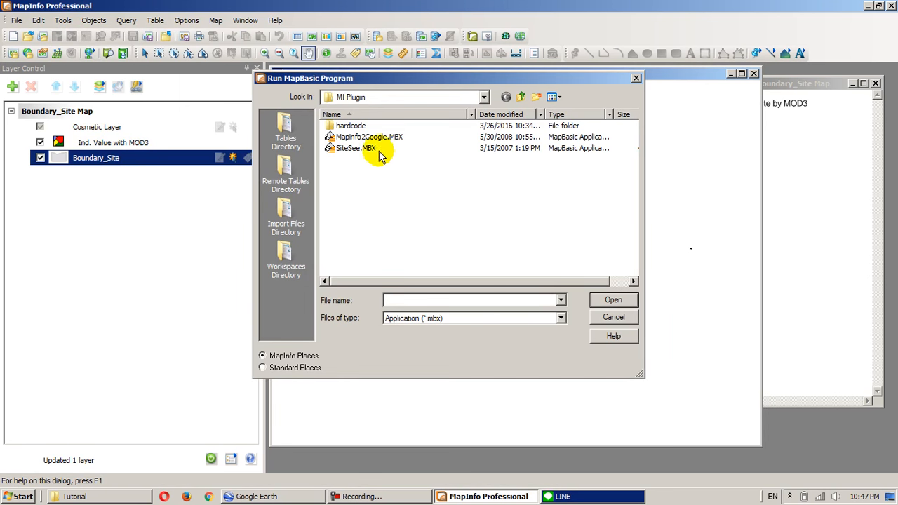
{"action": "double_click", "coordinate": [350, 125]}
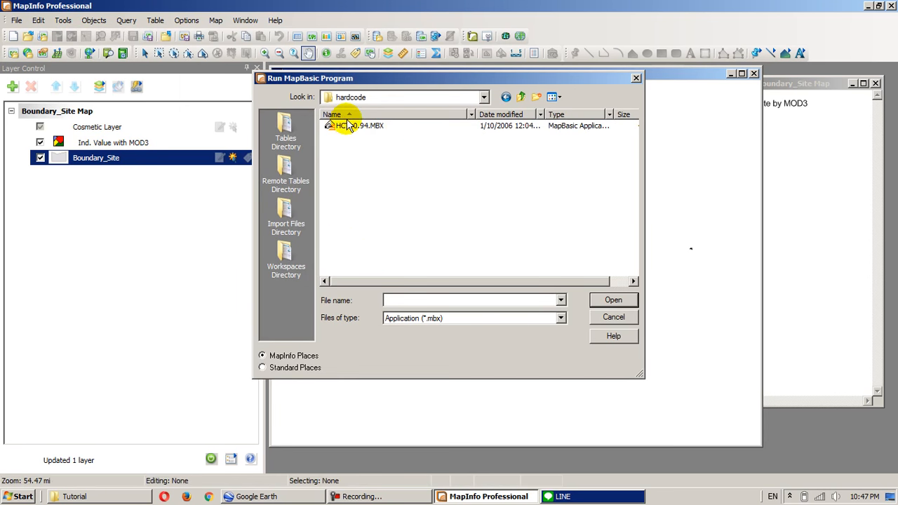
{"action": "double_click", "coordinate": [343, 127]}
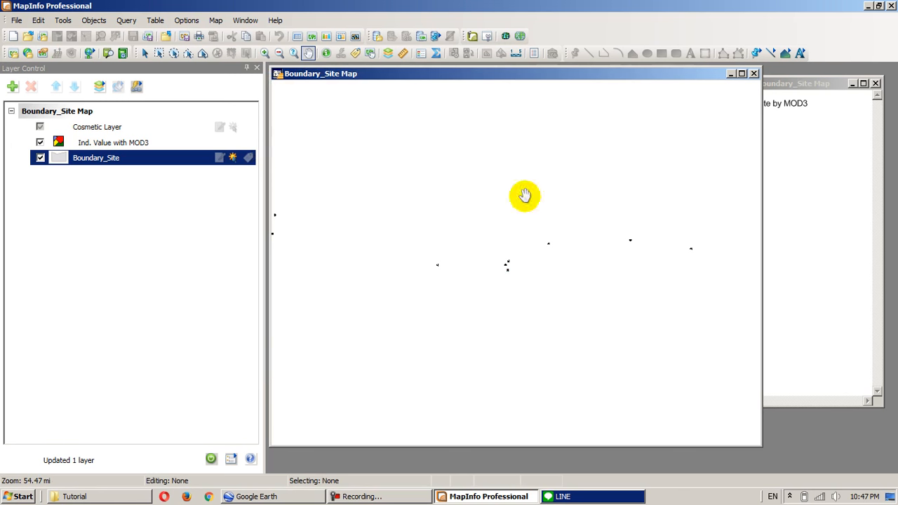
- Hardcode the MOD3 shading of the Boundary_Site layer with Hard Code Thematics, saving it as new table Boundary_Site_HCT.tab in the Tutorial folder
{"action": "right_click", "coordinate": [110, 158]}
{"action": "left_click", "coordinate": [141, 164]}
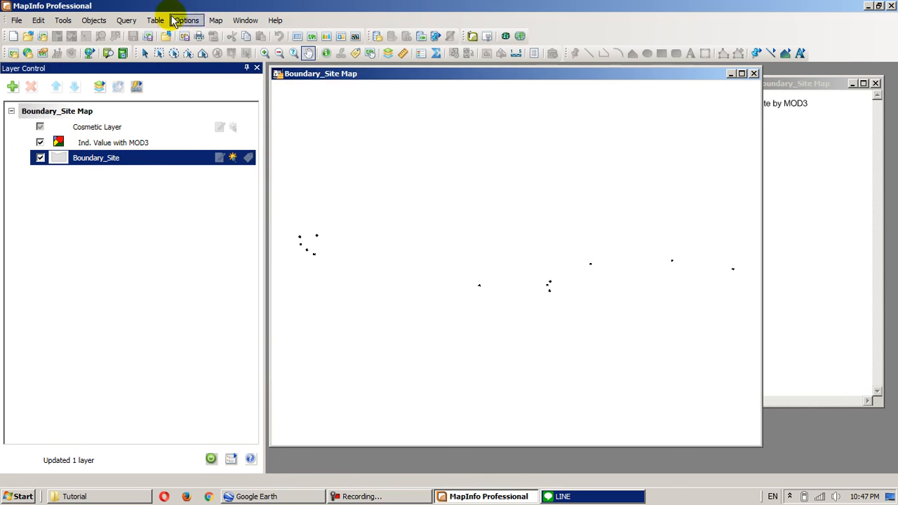
{"action": "left_click", "coordinate": [62, 21]}
{"action": "mouse_move", "coordinate": [108, 127]}
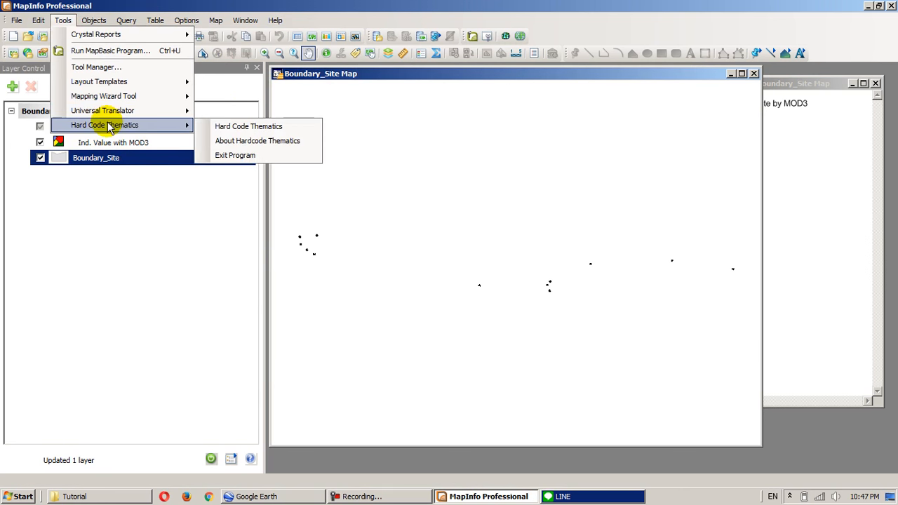
{"action": "left_click", "coordinate": [246, 132]}
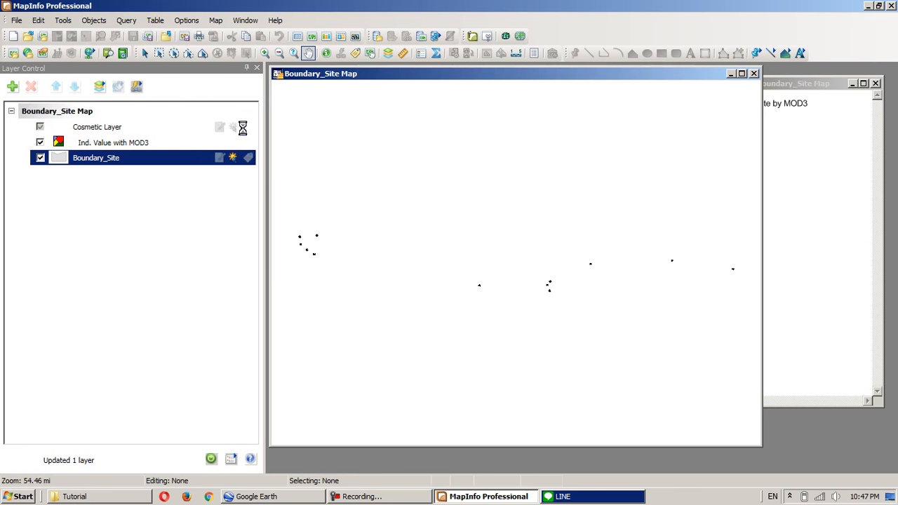
{"action": "left_click", "coordinate": [461, 185]}
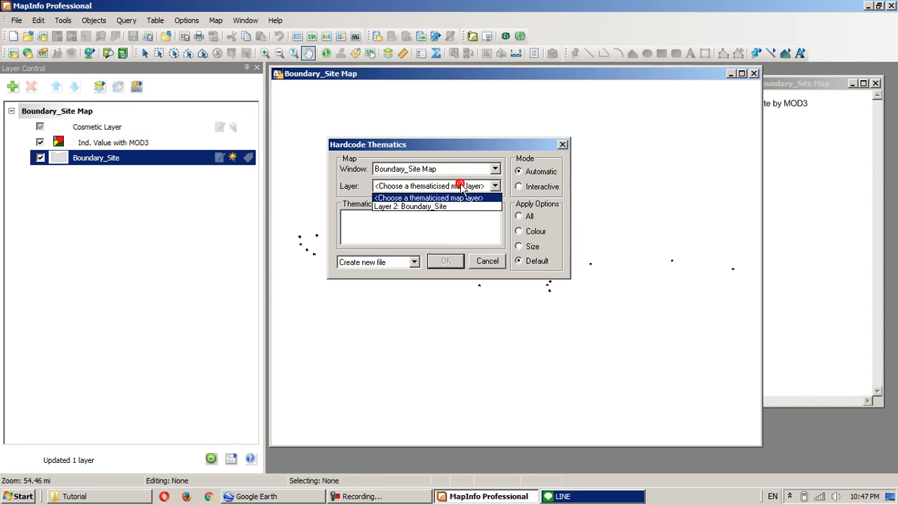
{"action": "left_click", "coordinate": [431, 207]}
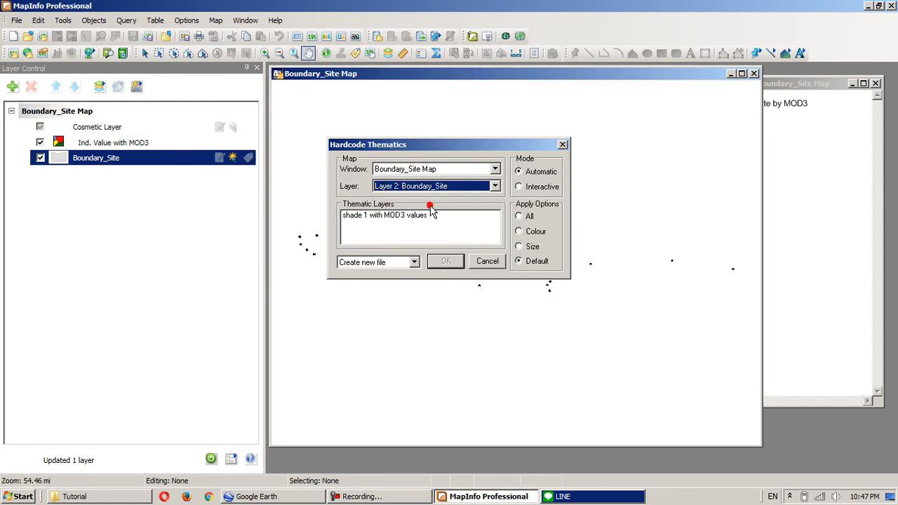
{"action": "left_click", "coordinate": [396, 216]}
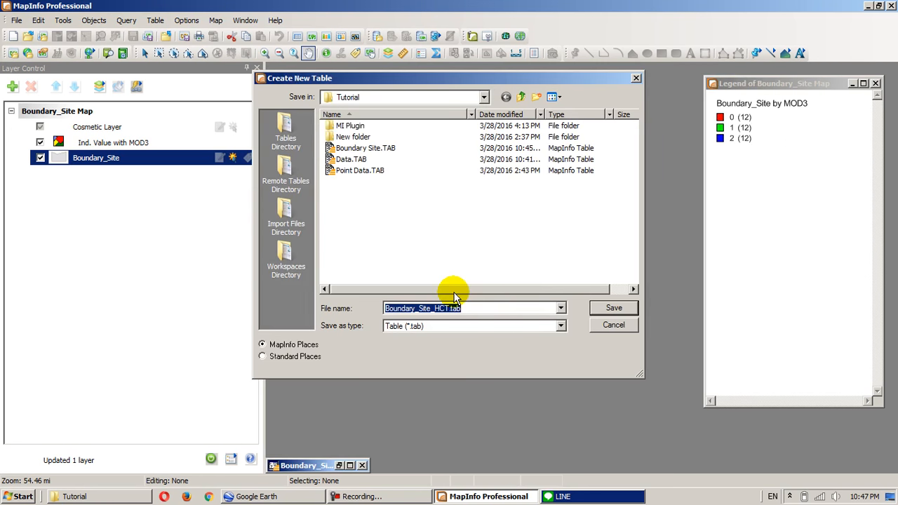
{"action": "left_click", "coordinate": [465, 307]}
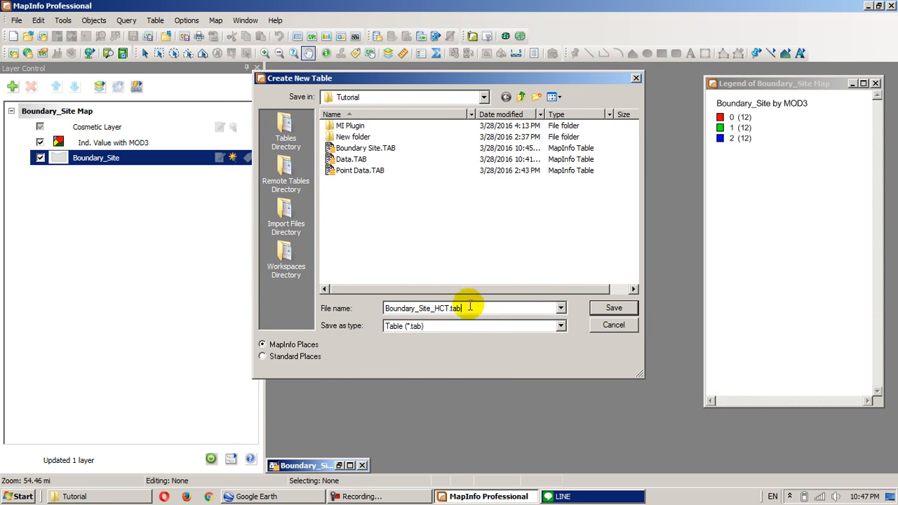
{"action": "left_click", "coordinate": [613, 312]}
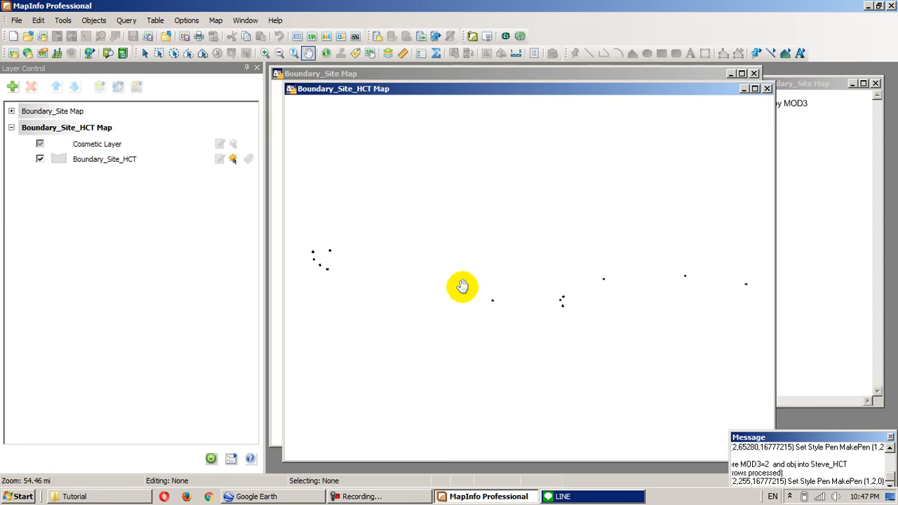
- Examine the hardcoded sector colours on the cluster of three neighbouring sites in the Boundary_Site_HCT map
{"action": "scroll", "coordinate": [529, 277], "scroll_direction": "up", "scroll_amount": 1}
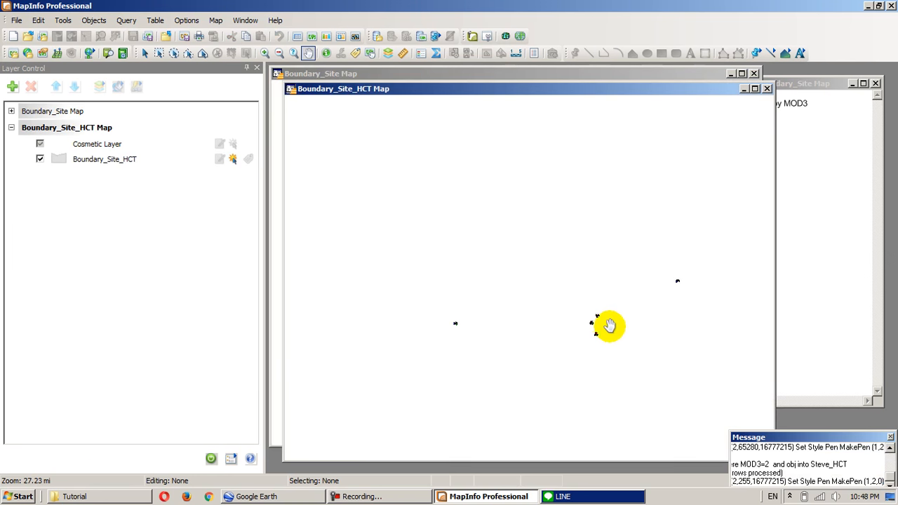
{"action": "scroll", "coordinate": [627, 335], "scroll_direction": "up", "scroll_amount": 2}
{"action": "scroll", "coordinate": [645, 348], "scroll_direction": "down", "scroll_amount": 2}
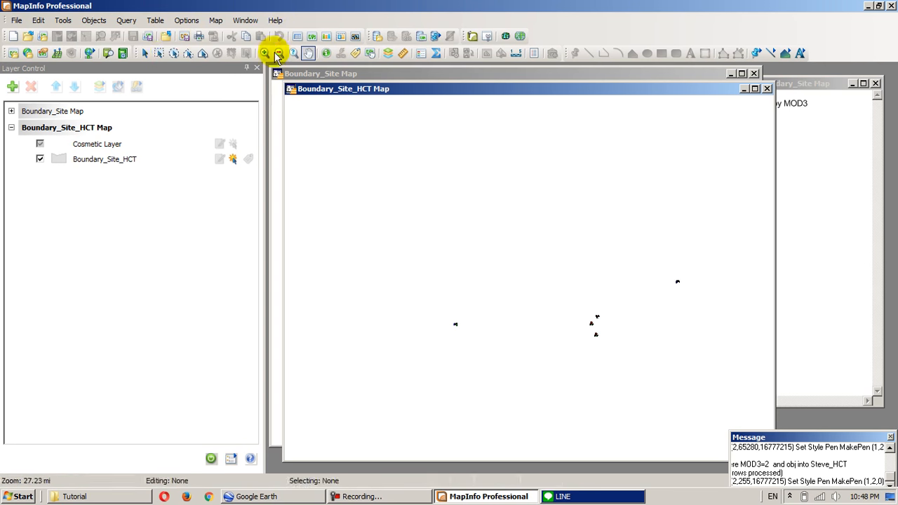
{"action": "left_click", "coordinate": [308, 53]}
{"action": "left_click_drag", "start_coordinate": [603, 341], "coordinate": [495, 285]}
{"action": "scroll", "coordinate": [495, 285], "scroll_direction": "up", "scroll_amount": 4}
{"action": "scroll", "coordinate": [409, 255], "scroll_direction": "down", "scroll_amount": 3}
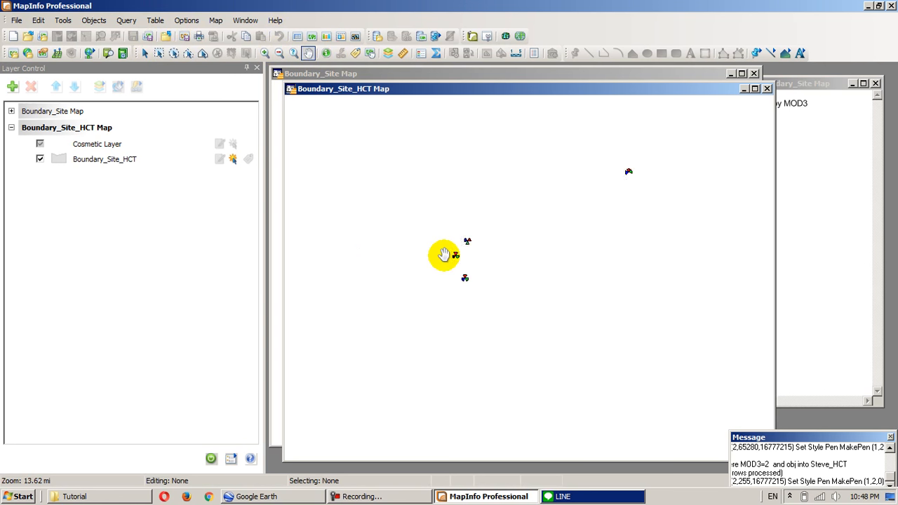
{"action": "left_click_drag", "start_coordinate": [443, 255], "coordinate": [495, 278]}
{"action": "scroll", "coordinate": [493, 276], "scroll_direction": "up", "scroll_amount": 3}
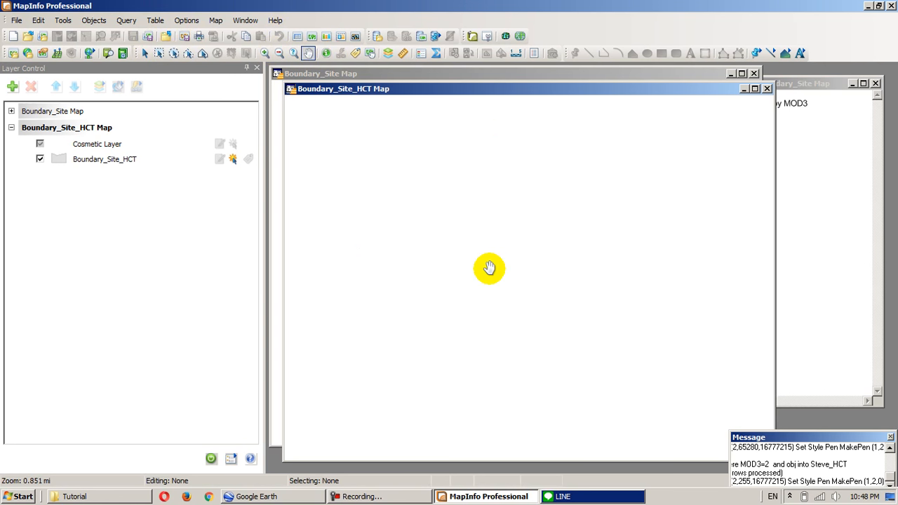
{"action": "scroll", "coordinate": [488, 268], "scroll_direction": "down", "scroll_amount": 1}
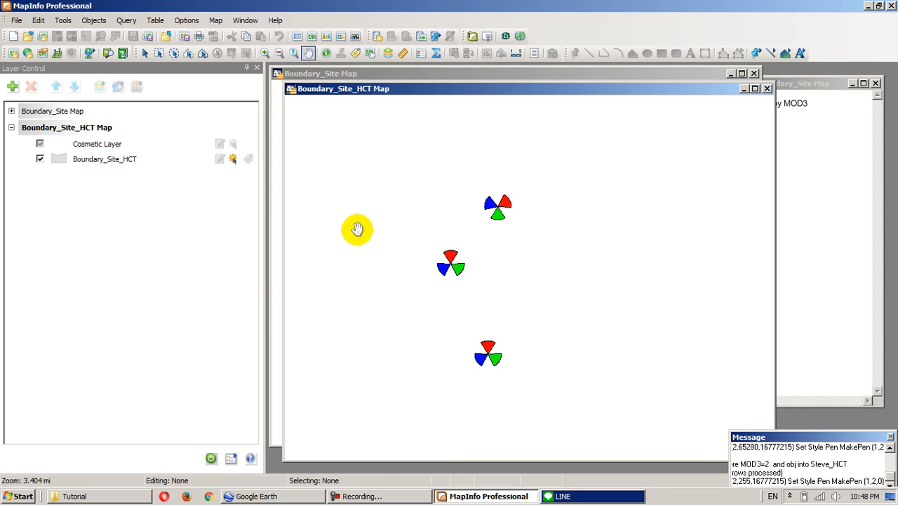
- Show the entire Boundary_Site_HCT layer and select all its sectors with a rectangle, ready for the Google Earth Link
{"action": "right_click", "coordinate": [98, 160]}
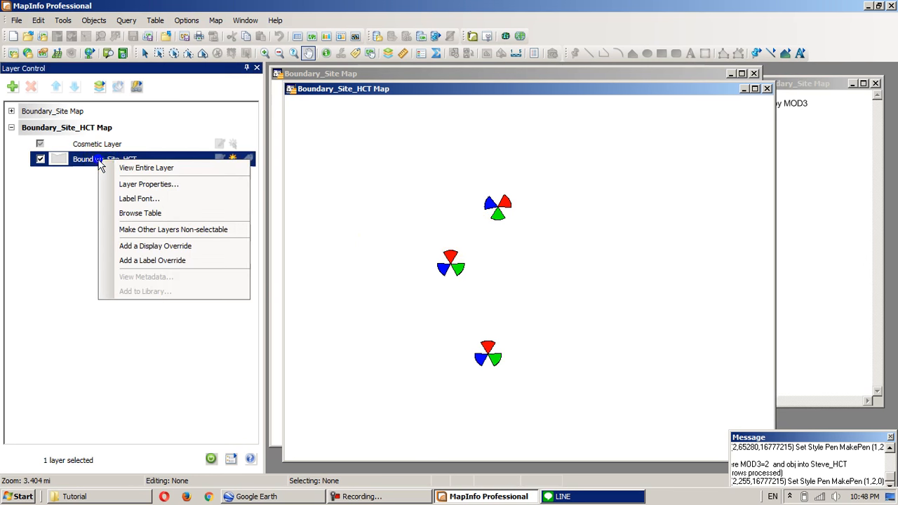
{"action": "left_click", "coordinate": [146, 168]}
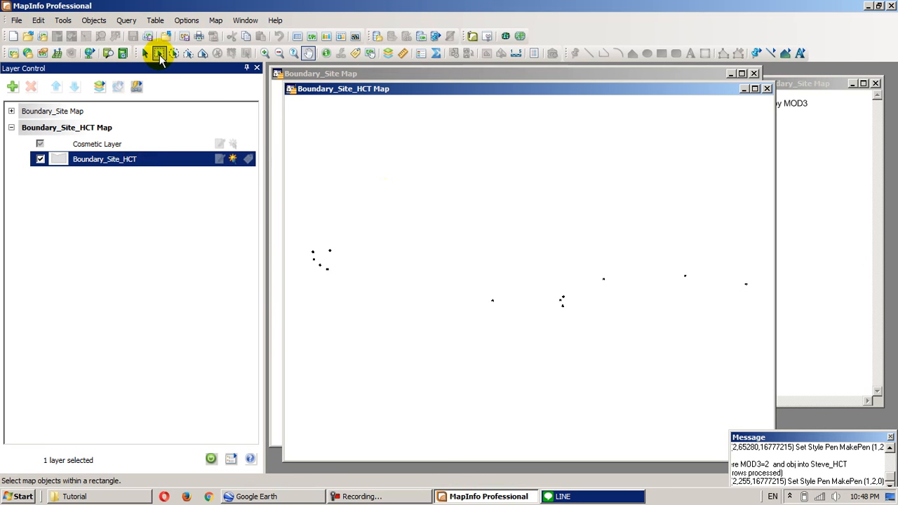
{"action": "left_click", "coordinate": [159, 54]}
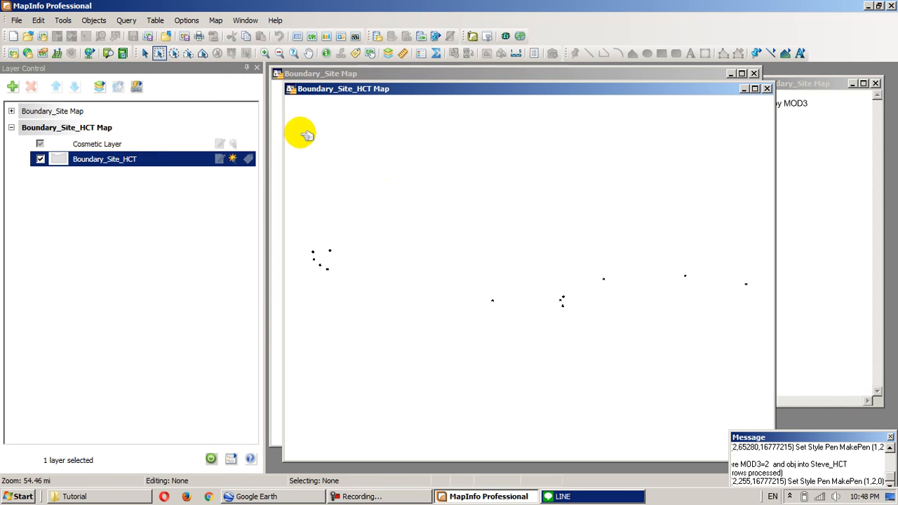
{"action": "left_click_drag", "start_coordinate": [290, 249], "coordinate": [759, 427]}
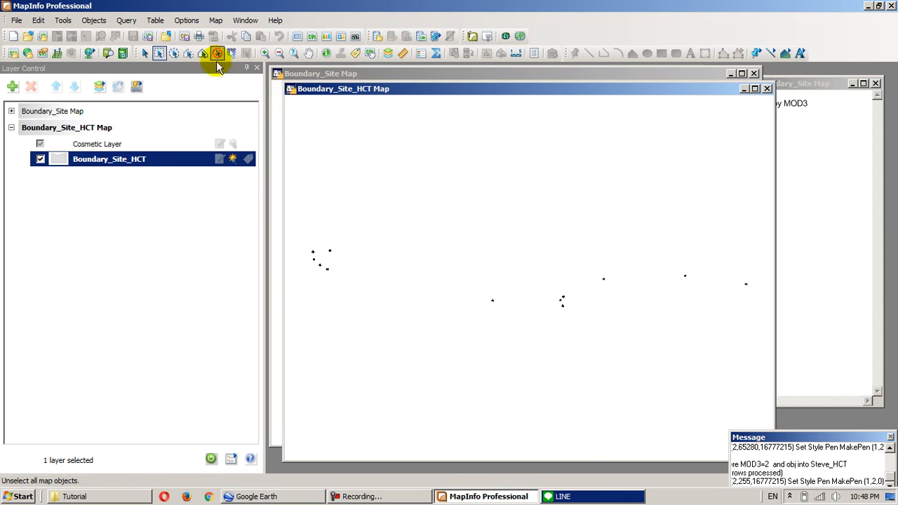
{"action": "left_click", "coordinate": [217, 21]}
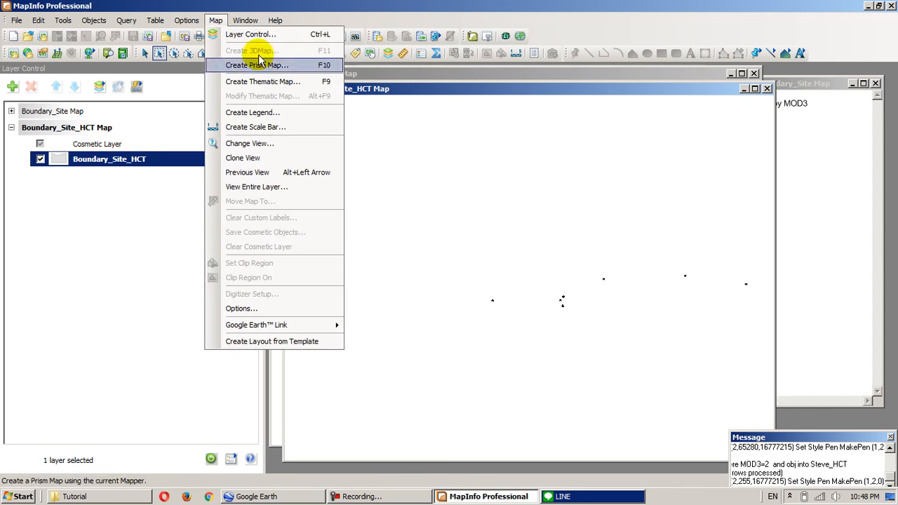
{"action": "mouse_move", "coordinate": [297, 325]}
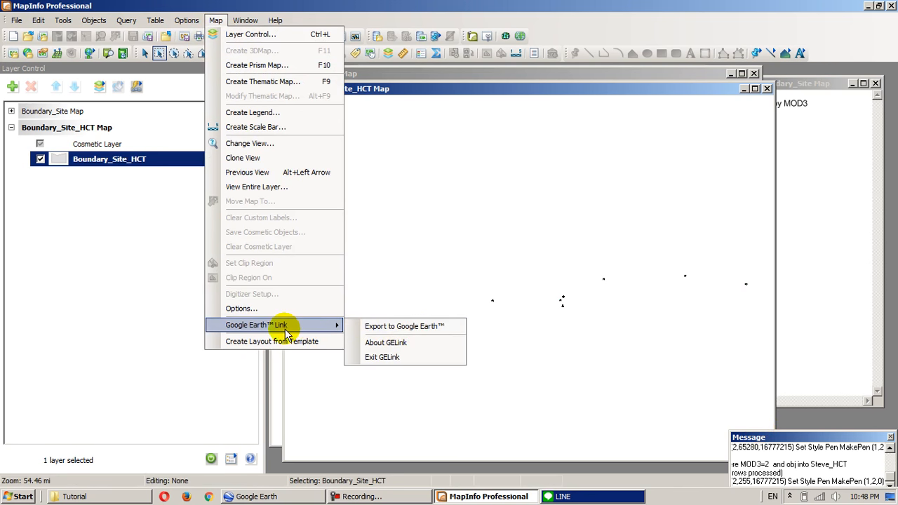
- Check the Loaded and Autoload settings of the Google Earth Connection Utility in the Tool Manager
{"action": "left_click", "coordinate": [62, 21]}
{"action": "left_click", "coordinate": [62, 22]}
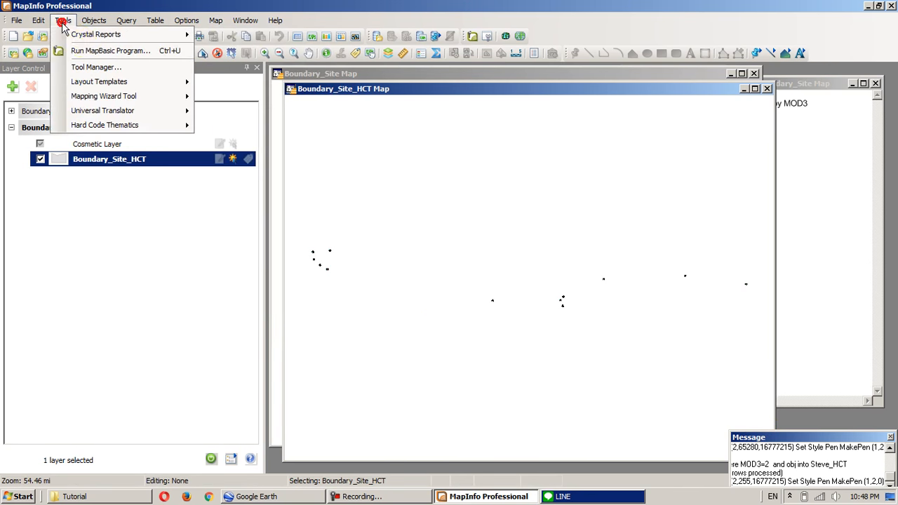
{"action": "left_click", "coordinate": [88, 66]}
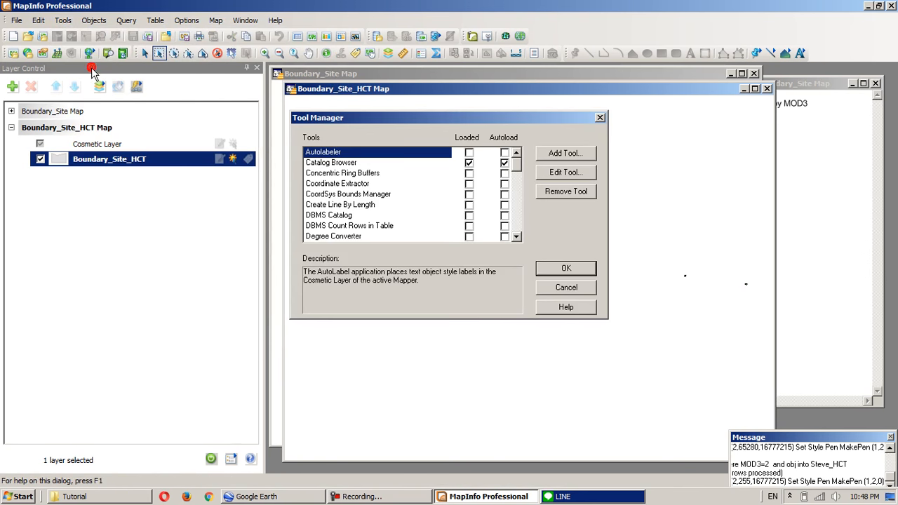
{"action": "left_click", "coordinate": [518, 173]}
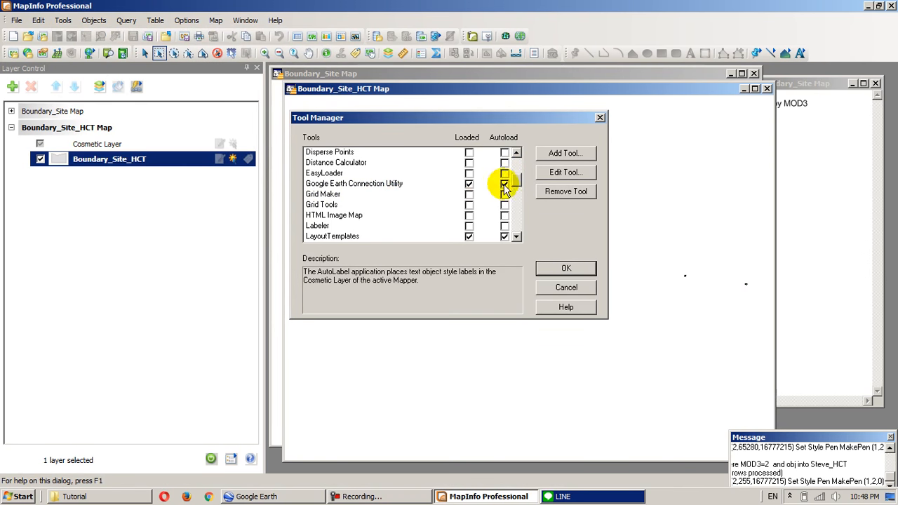
{"action": "left_click", "coordinate": [566, 289]}
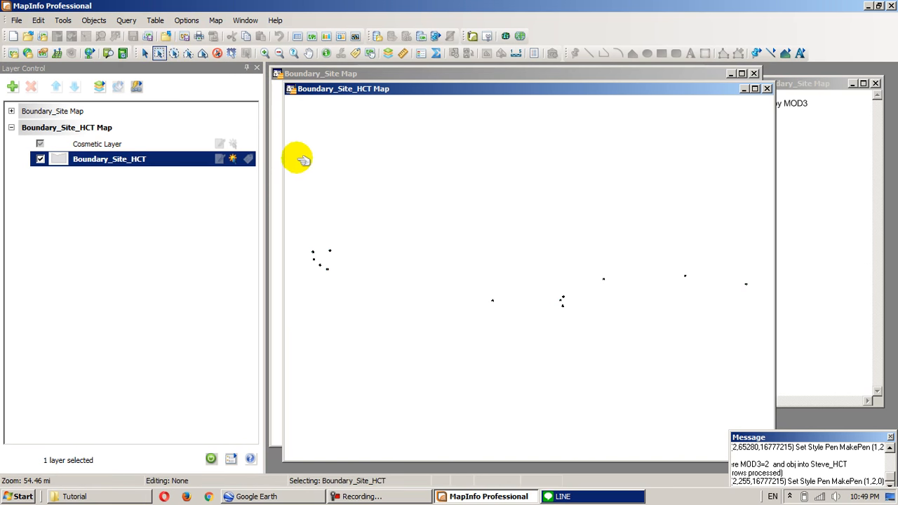
- Select all Boundary_Site_HCT sectors with a rectangle and choose to export the selected objects to Google Earth as KML
{"action": "left_click_drag", "start_coordinate": [307, 295], "coordinate": [756, 383]}
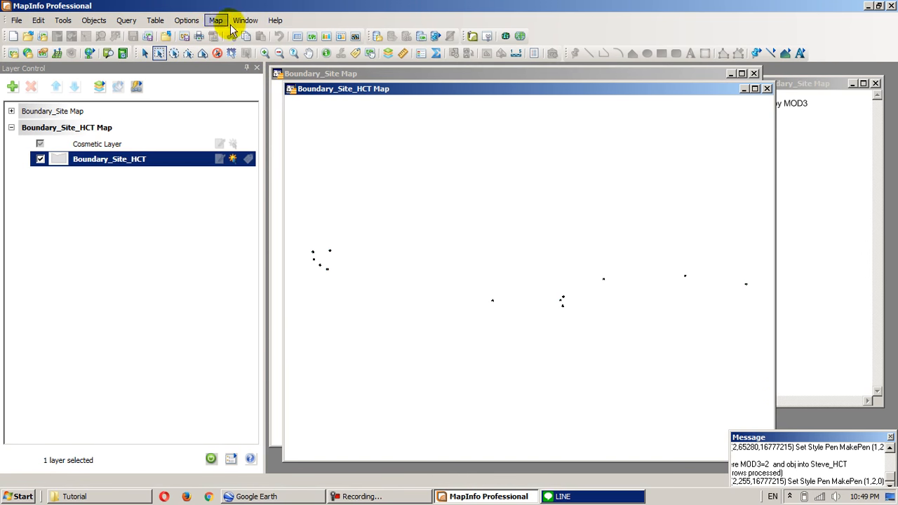
{"action": "left_click", "coordinate": [216, 21]}
{"action": "left_click", "coordinate": [274, 327]}
{"action": "left_click", "coordinate": [388, 326]}
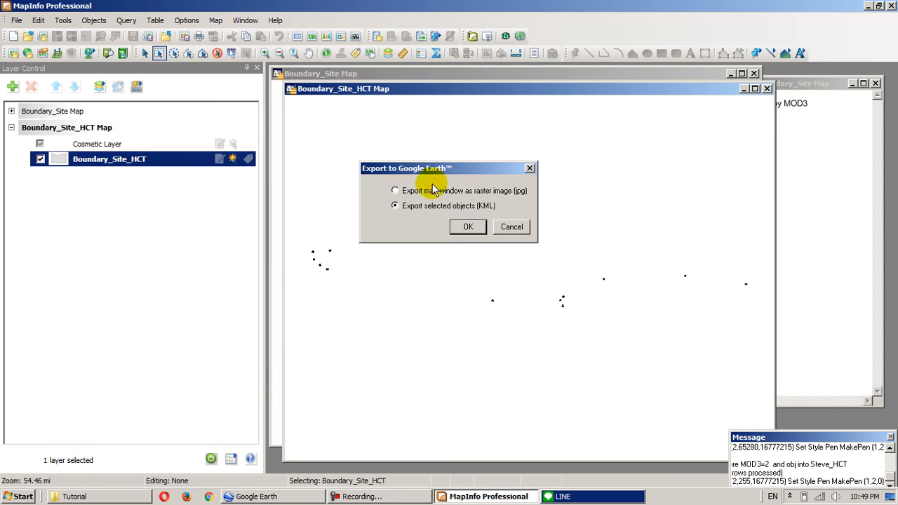
{"action": "left_click_drag", "start_coordinate": [418, 169], "coordinate": [449, 182]}
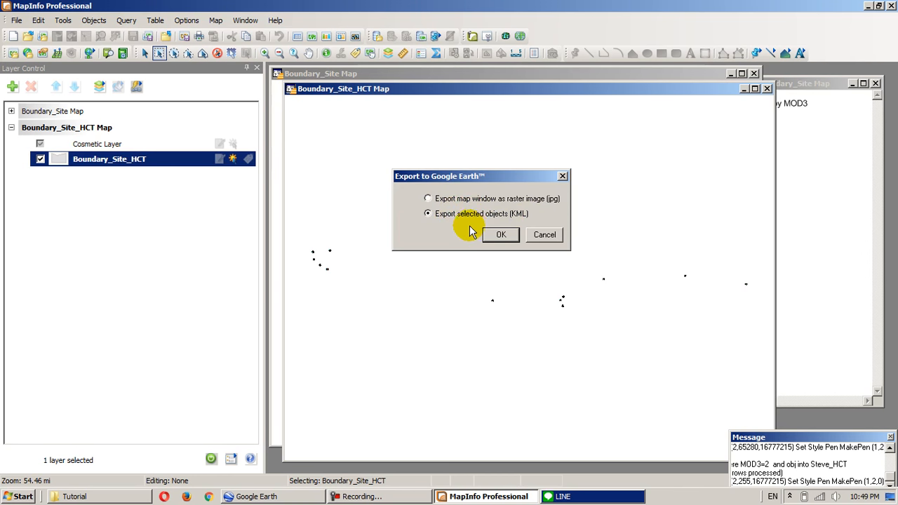
{"action": "left_click", "coordinate": [498, 235]}
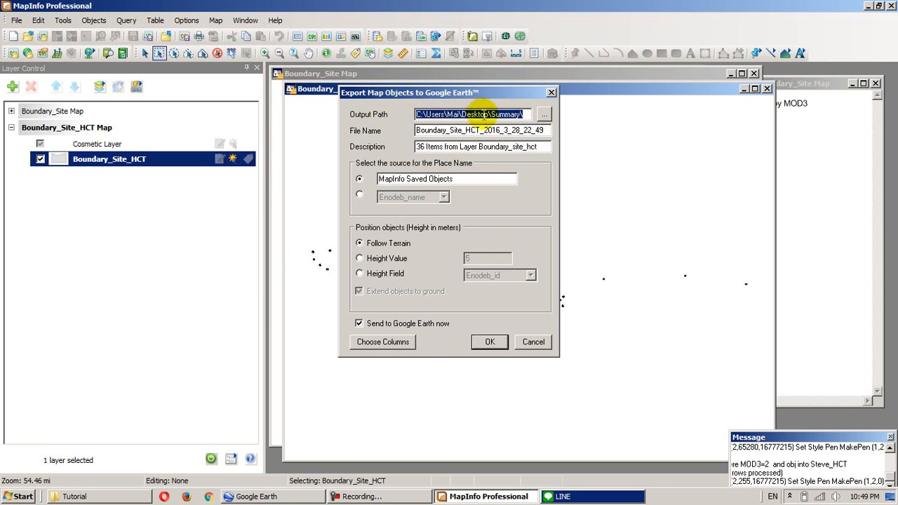
- Set the export's output path to the Tutorial folder on the desktop and send the sectors to Google Earth
{"action": "left_click", "coordinate": [454, 130]}
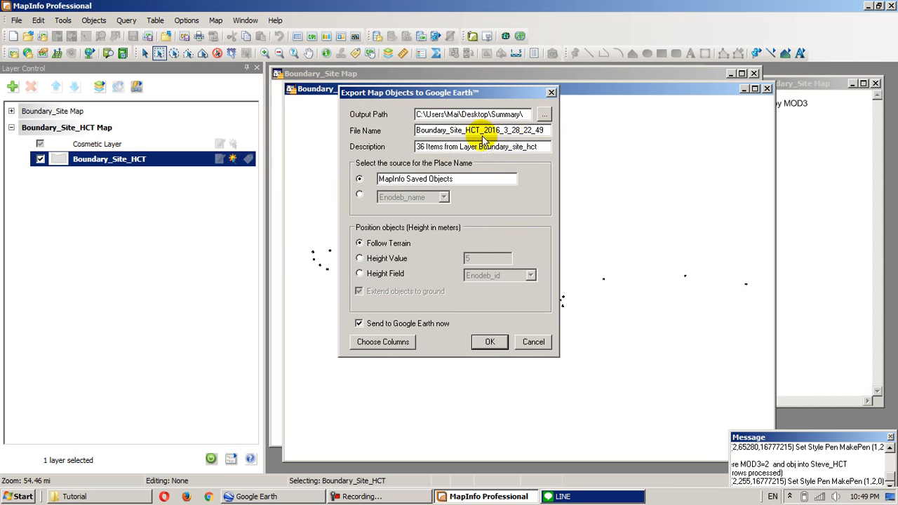
{"action": "left_click", "coordinate": [544, 113]}
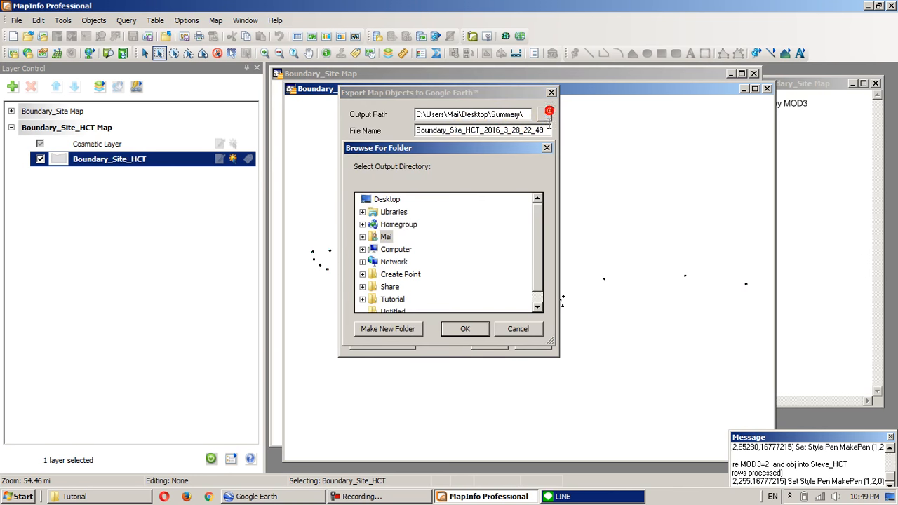
{"action": "left_click", "coordinate": [390, 299]}
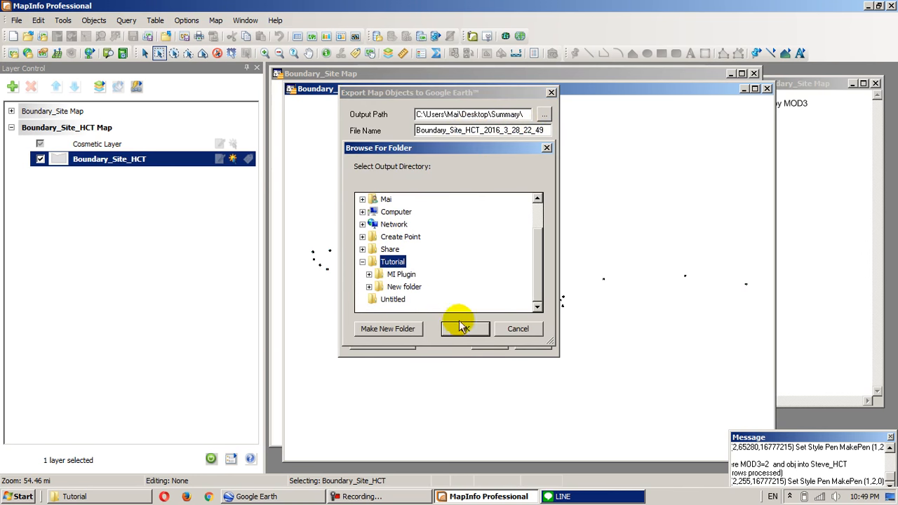
{"action": "left_click", "coordinate": [465, 328]}
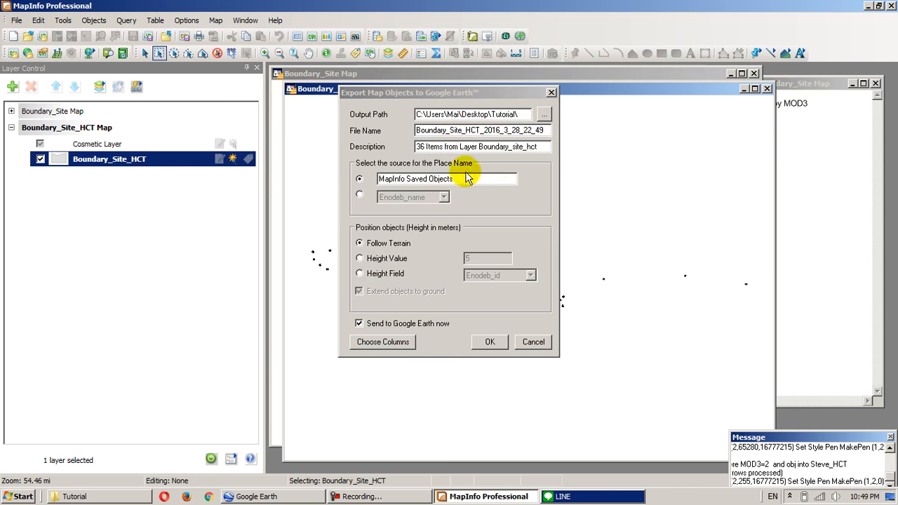
{"action": "left_click", "coordinate": [485, 342]}
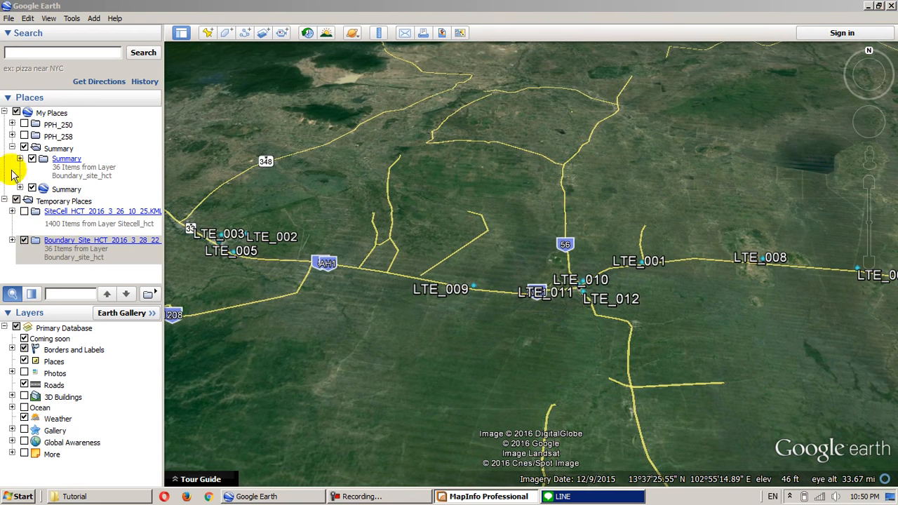
- In Google Earth, collapse My Places and delete the Boundary_Site_HCT_2016_3_28_22_49.KML layer from Temporary Places
{"action": "left_click", "coordinate": [5, 112]}
{"action": "right_click", "coordinate": [67, 164]}
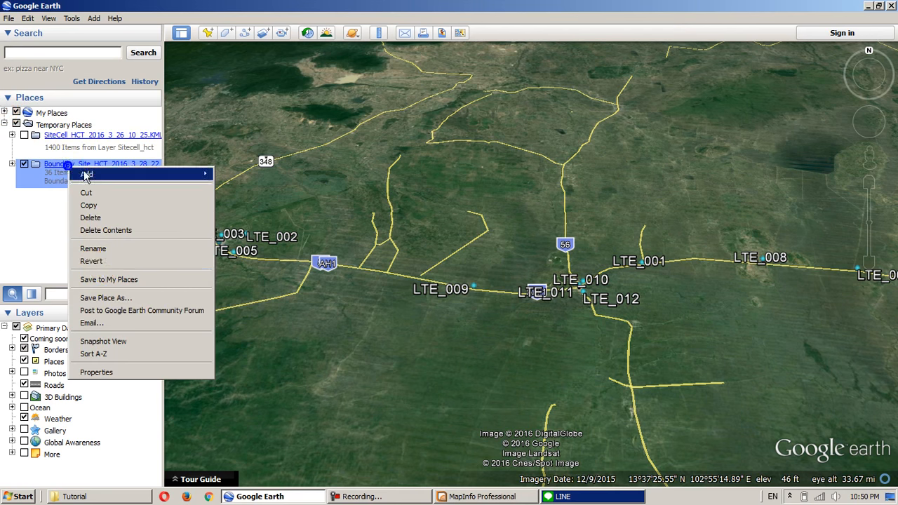
{"action": "left_click", "coordinate": [97, 219]}
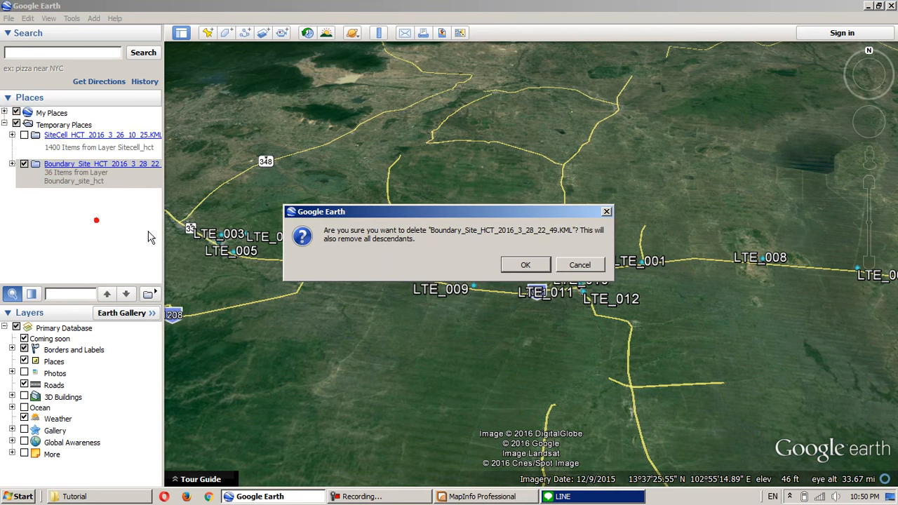
{"action": "left_click", "coordinate": [522, 265]}
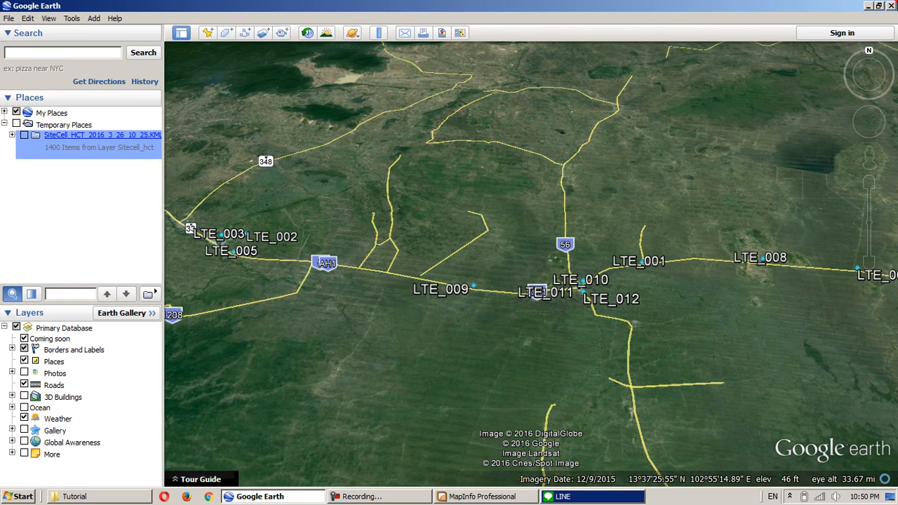
- Close Google Earth and clear the MapInfo Professional and Tutorial folder windows off the desktop
{"action": "key", "text": "alt+F4"}
{"action": "left_click", "coordinate": [530, 264]}
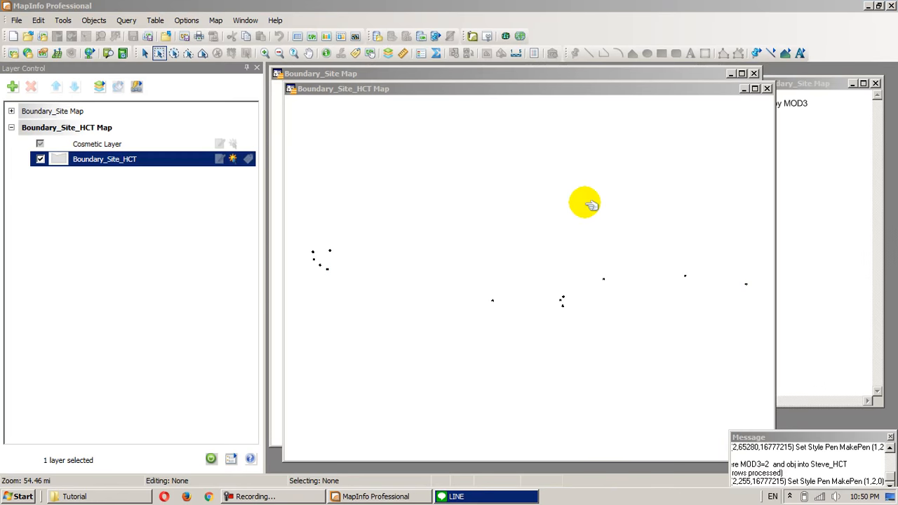
{"action": "left_click", "coordinate": [867, 6]}
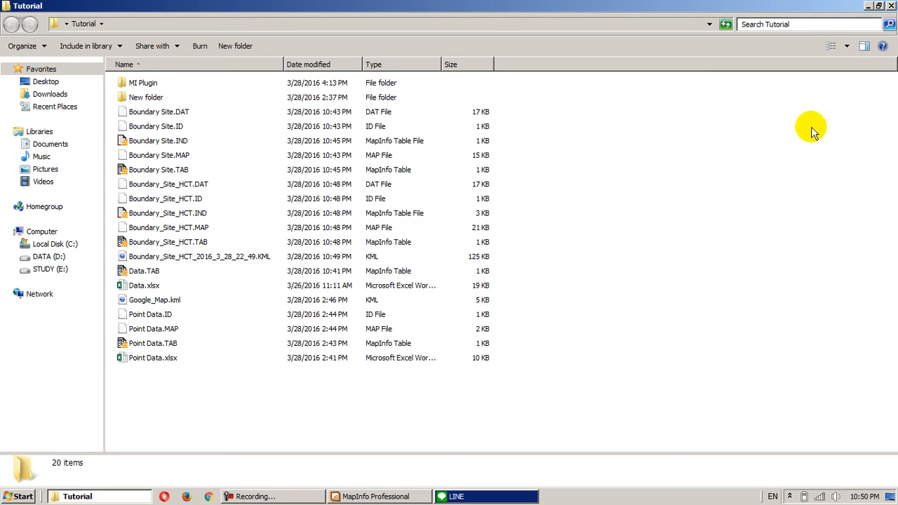
{"action": "left_click", "coordinate": [890, 6]}
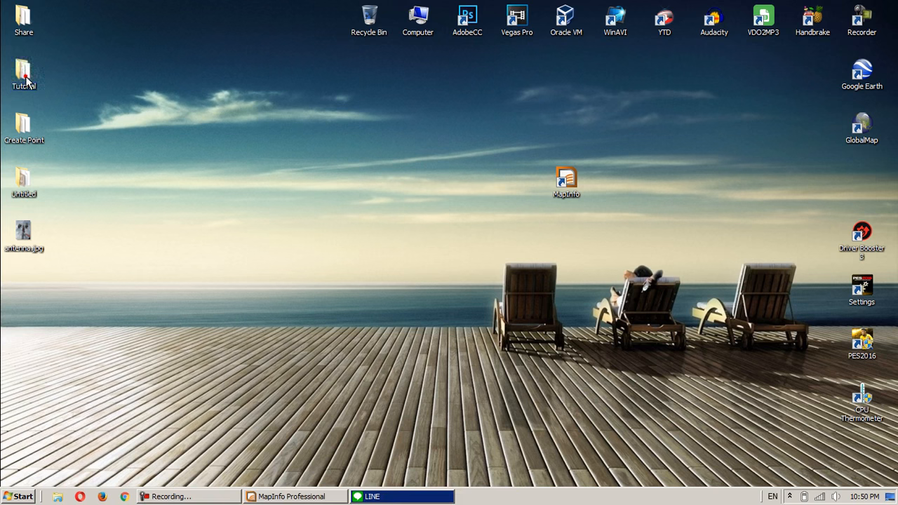
- Open Boundary_Site_HCT_2016_3_28_22_49.KML from the desktop's Tutorial folder in Google Earth
{"action": "double_click", "coordinate": [24, 73]}
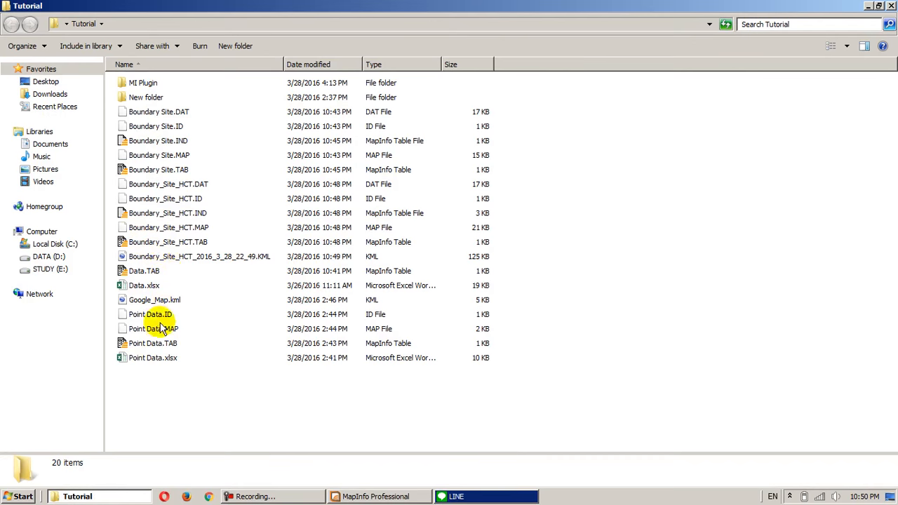
{"action": "left_click", "coordinate": [168, 258]}
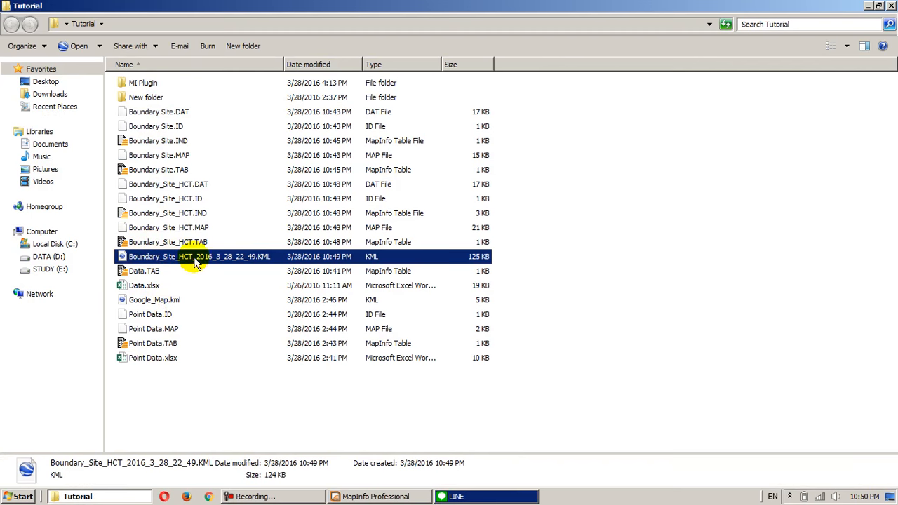
{"action": "double_click", "coordinate": [198, 261]}
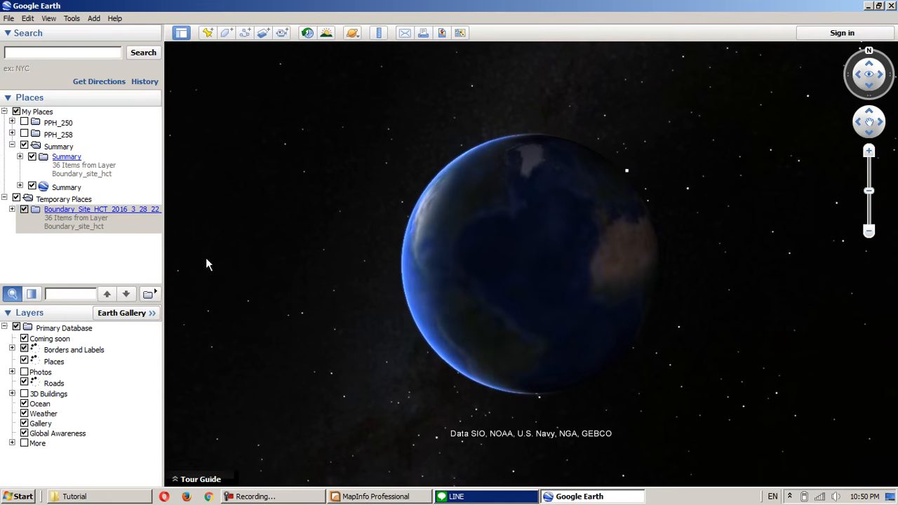
- Fly to the loaded Boundary_Site_HCT layer, dismiss its description balloon and view the LTE_011 sectors up close from straight above
{"action": "double_click", "coordinate": [85, 220]}
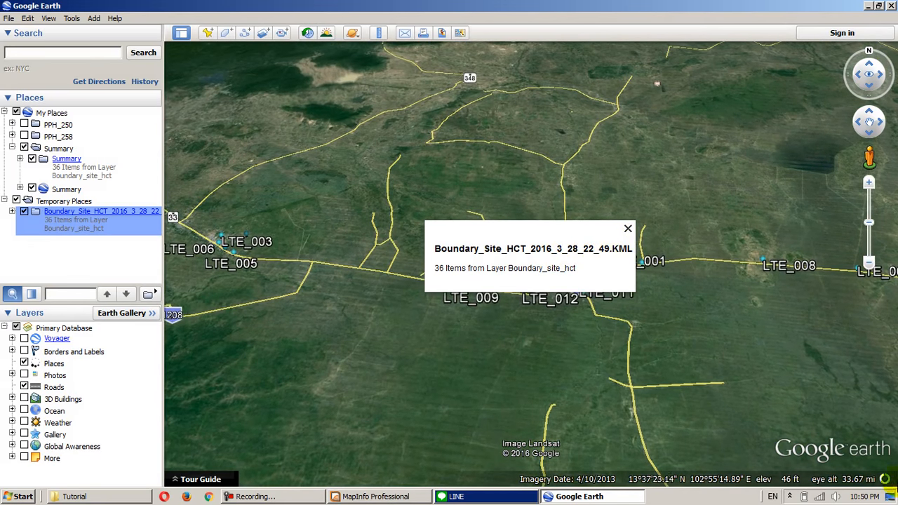
{"action": "left_click", "coordinate": [627, 230]}
{"action": "double_click", "coordinate": [593, 274]}
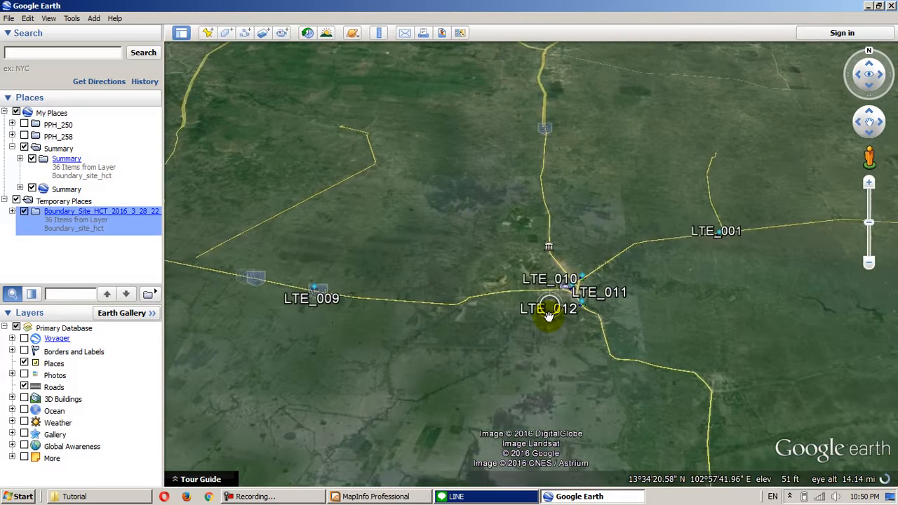
{"action": "scroll", "coordinate": [559, 340], "scroll_direction": "up", "scroll_amount": 5}
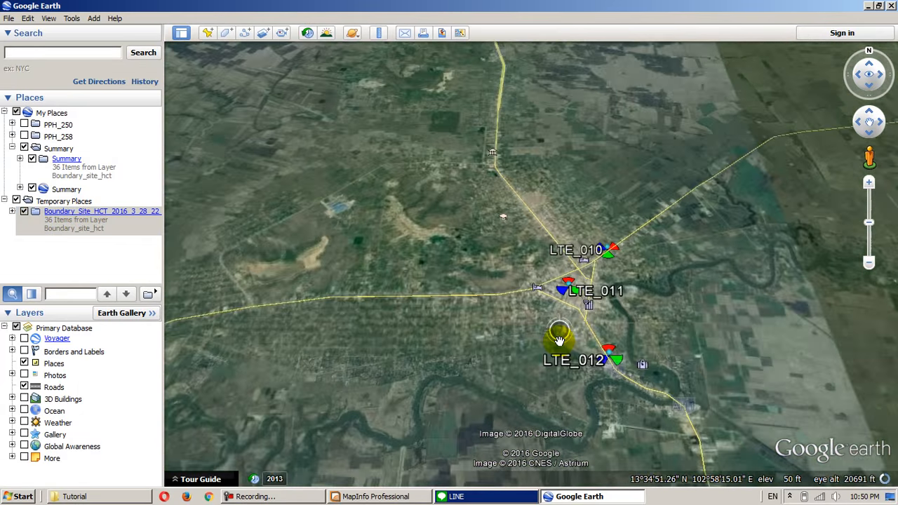
{"action": "scroll", "coordinate": [572, 328], "scroll_direction": "up", "scroll_amount": 3}
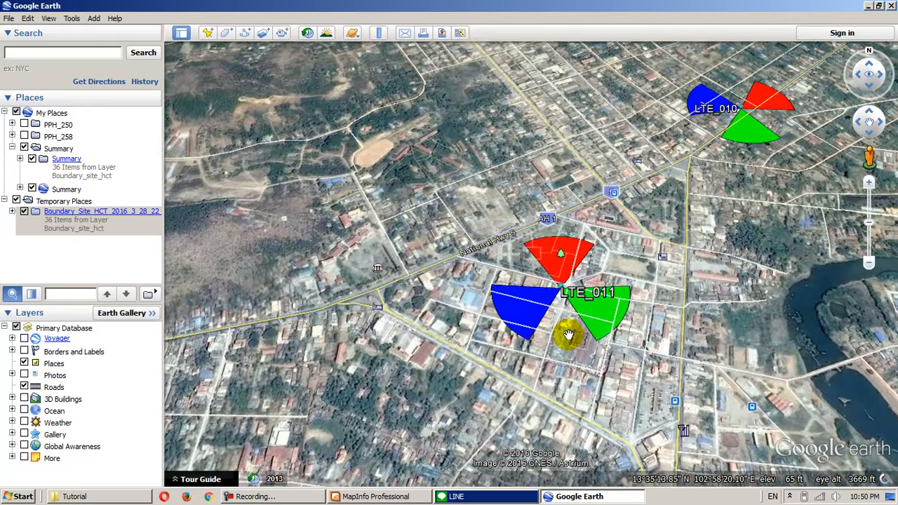
{"action": "key", "text": "r"}
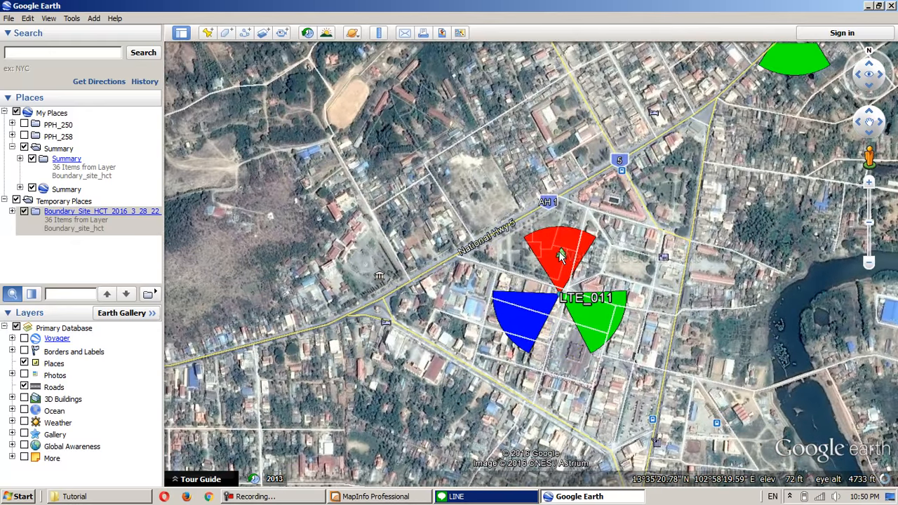
- Examine the full attribute table of LTE_011's red sector, from eNodeB_Name down to Radius
{"action": "left_click", "coordinate": [561, 257]}
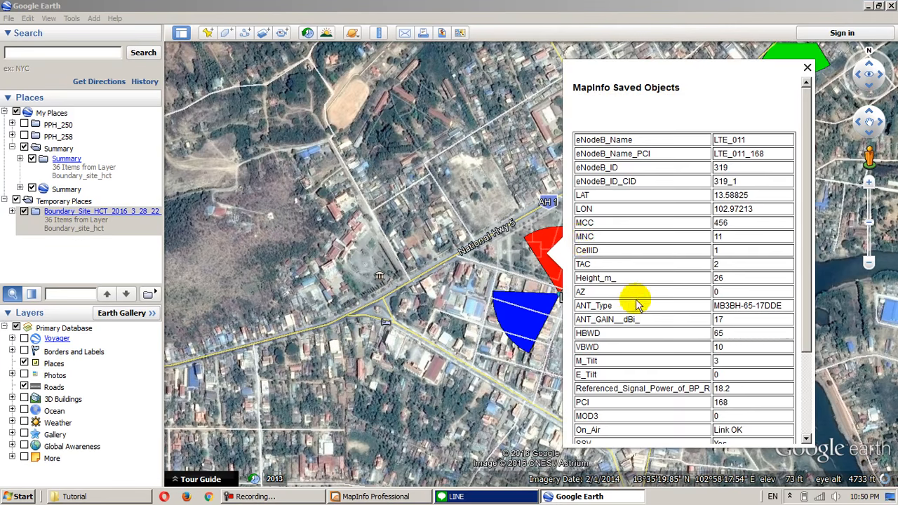
{"action": "scroll", "coordinate": [639, 316], "scroll_direction": "down", "scroll_amount": 4}
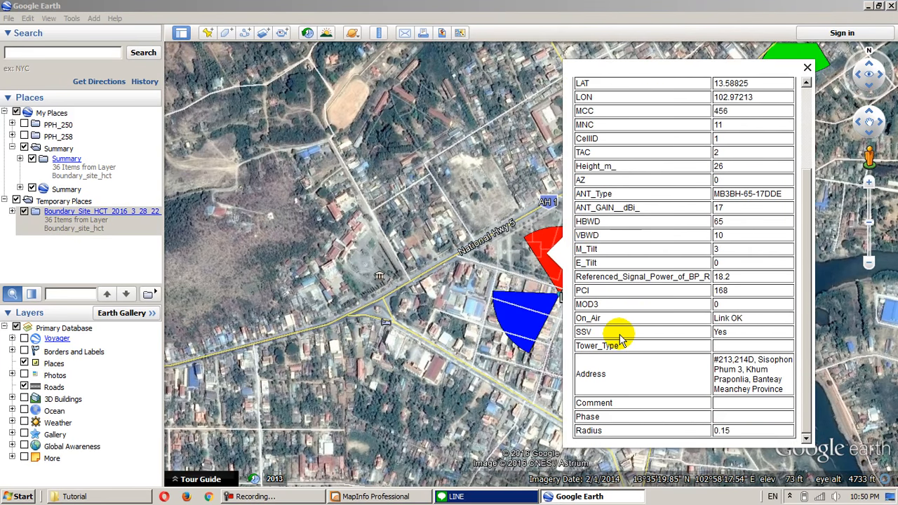
{"action": "scroll", "coordinate": [617, 340], "scroll_direction": "up", "scroll_amount": 4}
{"action": "scroll", "coordinate": [652, 309], "scroll_direction": "down", "scroll_amount": 4}
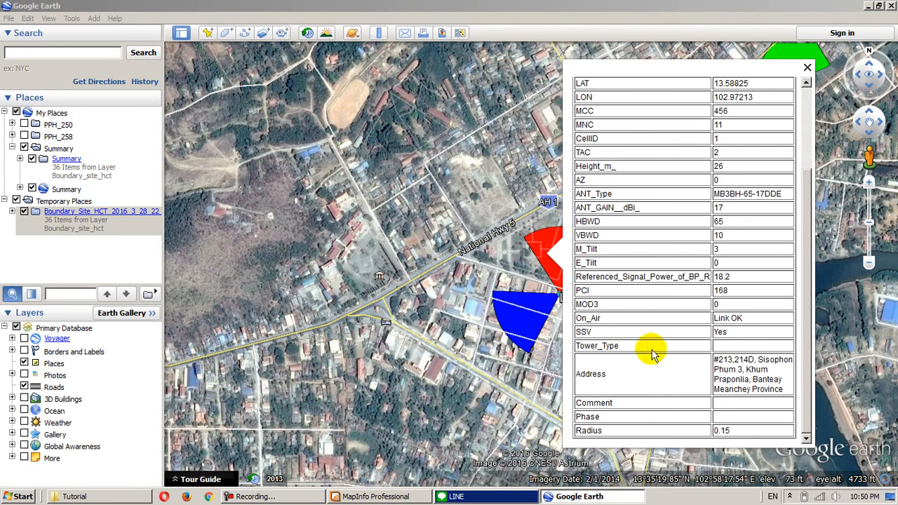
- Check the attribute balloons of LTE_011's blue and green sectors, then close the balloon
{"action": "left_click", "coordinate": [531, 328]}
{"action": "left_click", "coordinate": [506, 324]}
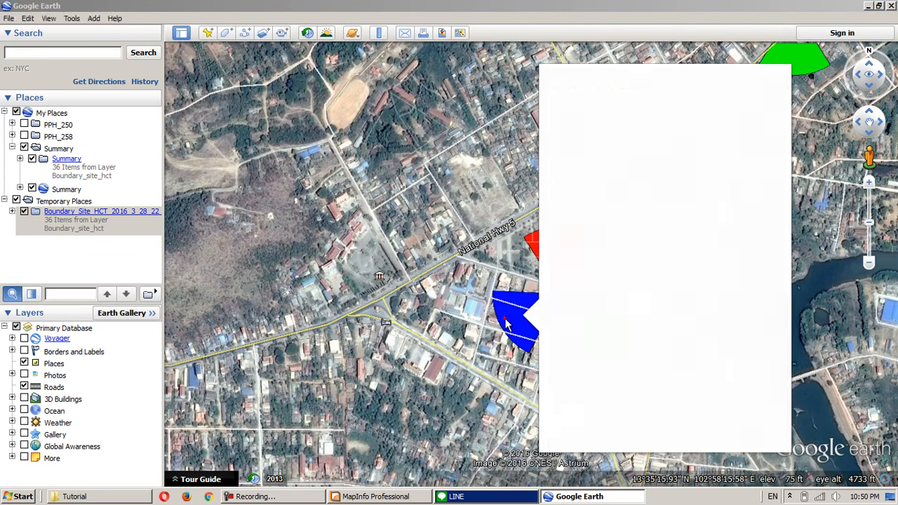
{"action": "left_click", "coordinate": [812, 352]}
{"action": "left_click", "coordinate": [597, 320]}
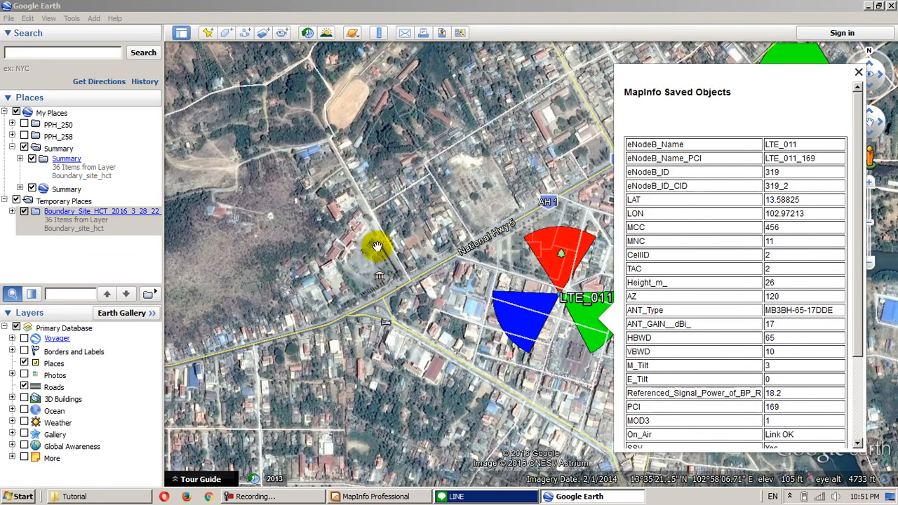
{"action": "scroll", "coordinate": [537, 312], "scroll_direction": "down", "scroll_amount": 4}
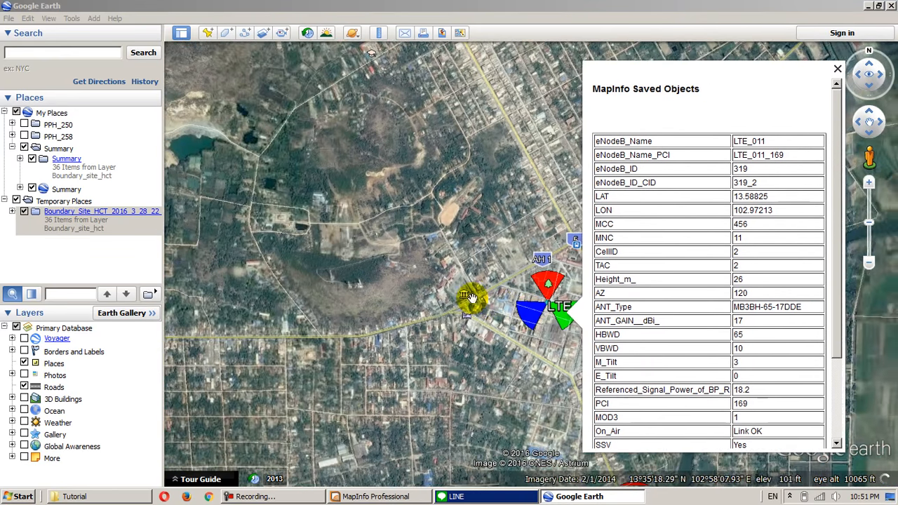
{"action": "left_click", "coordinate": [438, 274]}
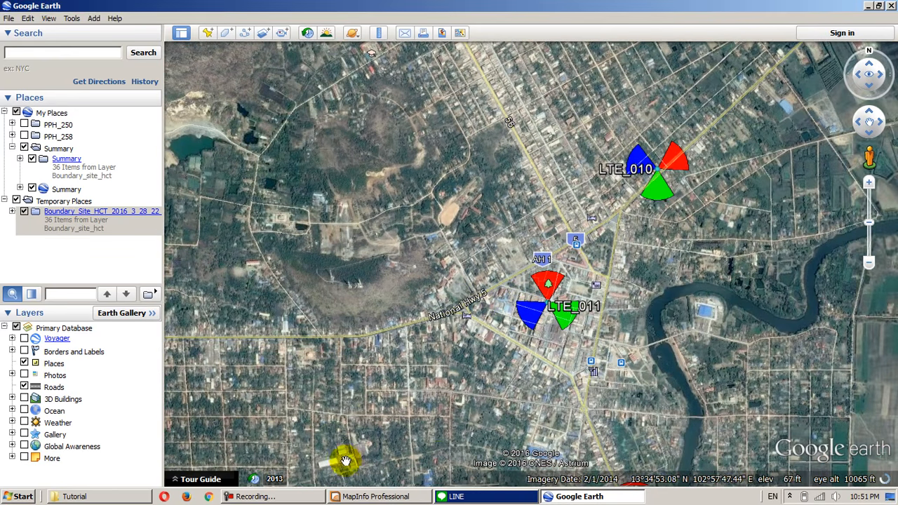